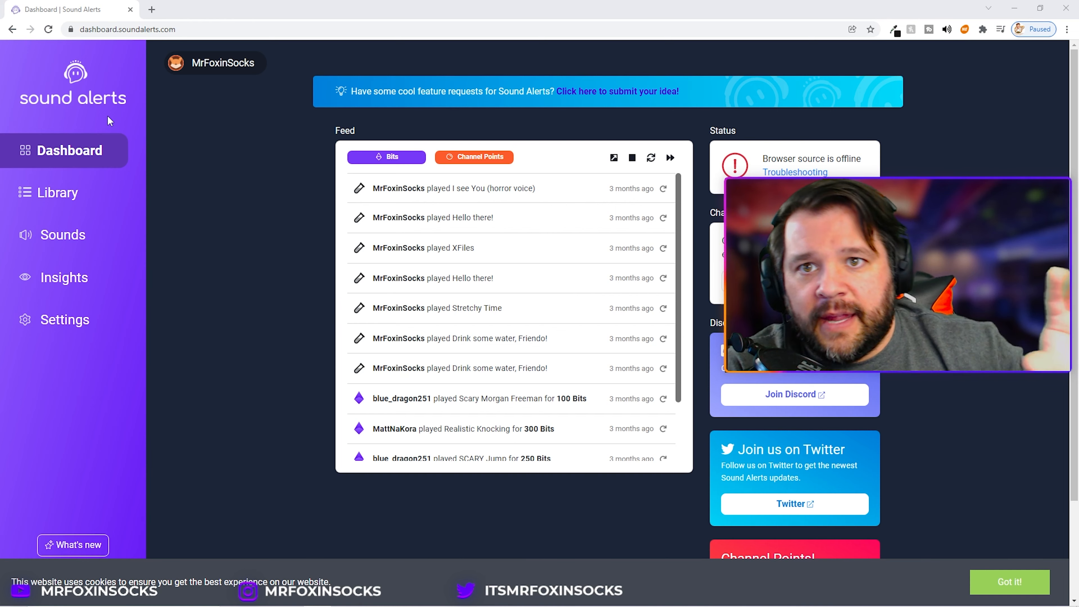
Step: Browse the sound library's Surprised category and preview the Man in the wall sound
left_click(75, 235)
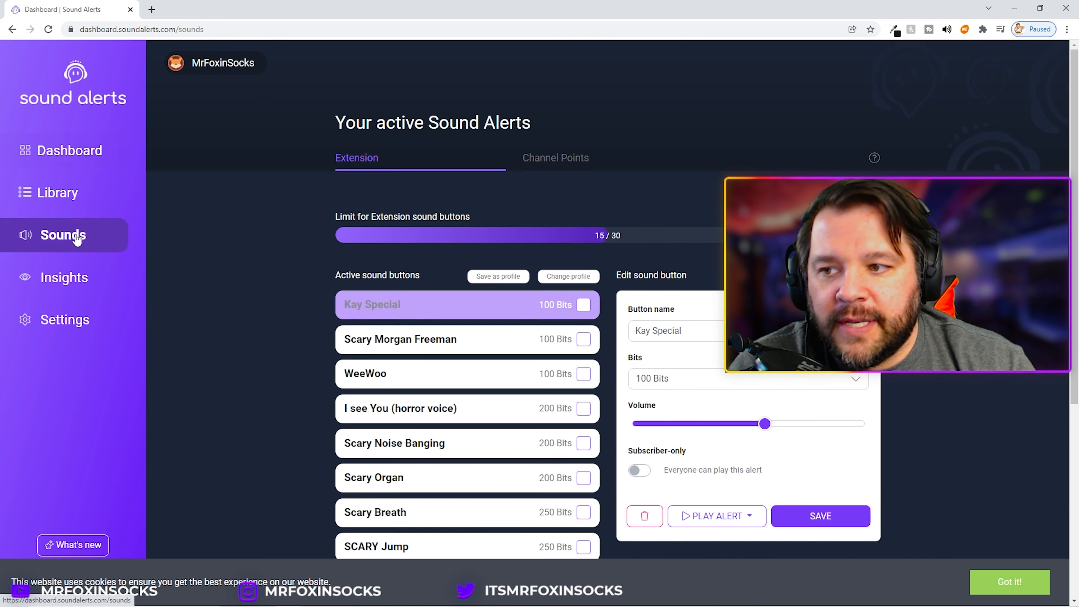
scroll(274, 360, "down", 3)
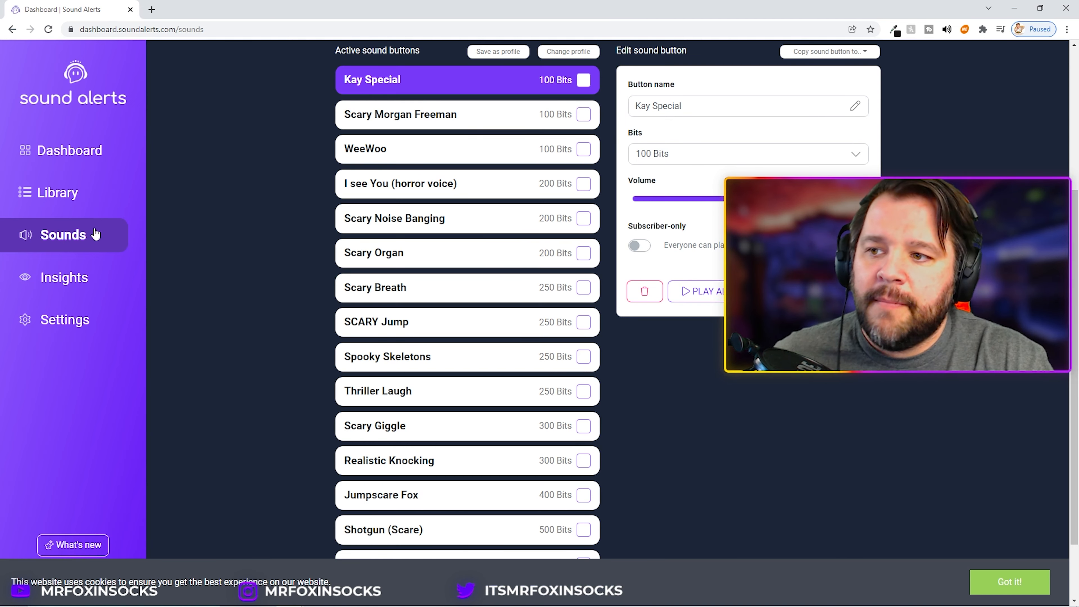
left_click(53, 196)
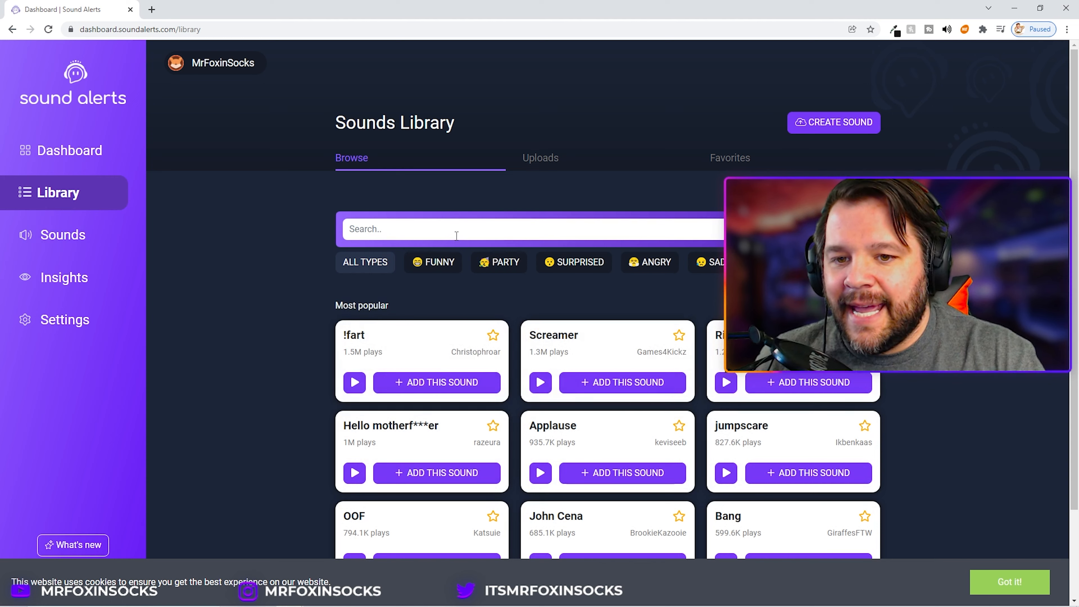
left_click(559, 264)
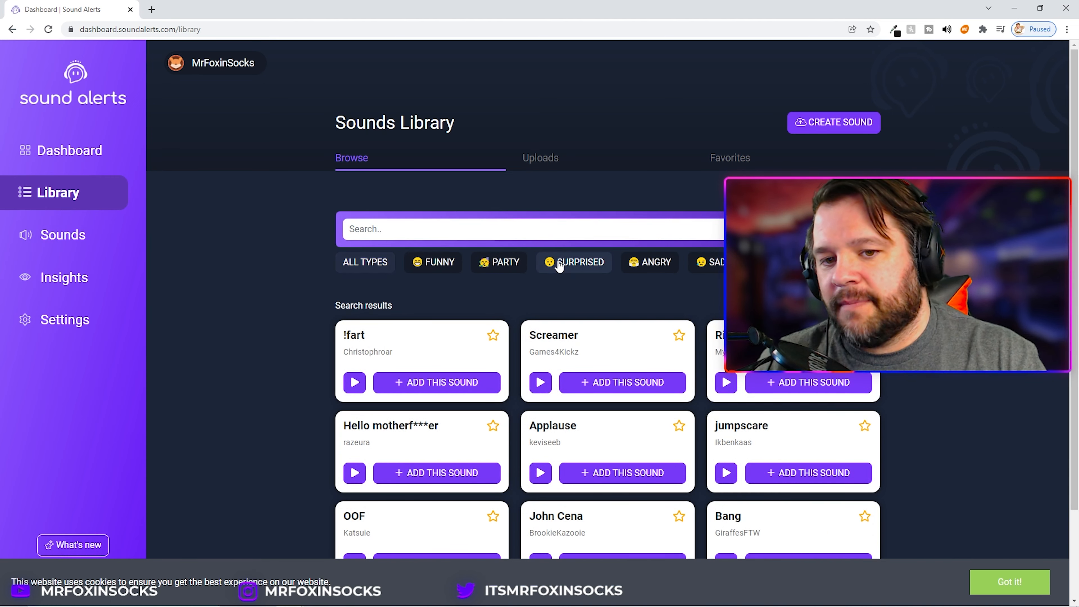
scroll(222, 371, "down", 1)
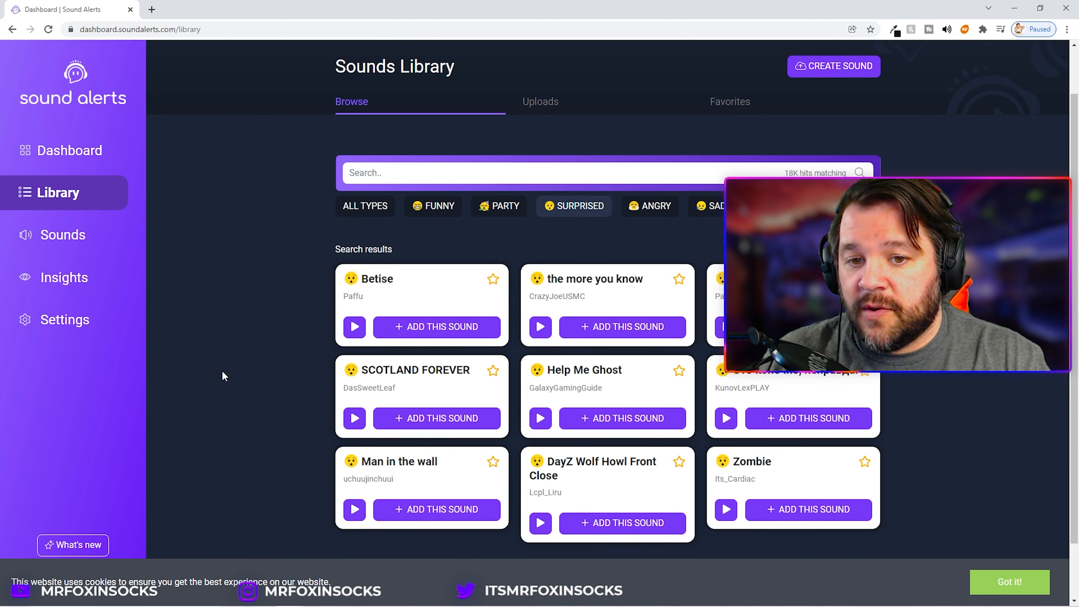
left_click(354, 509)
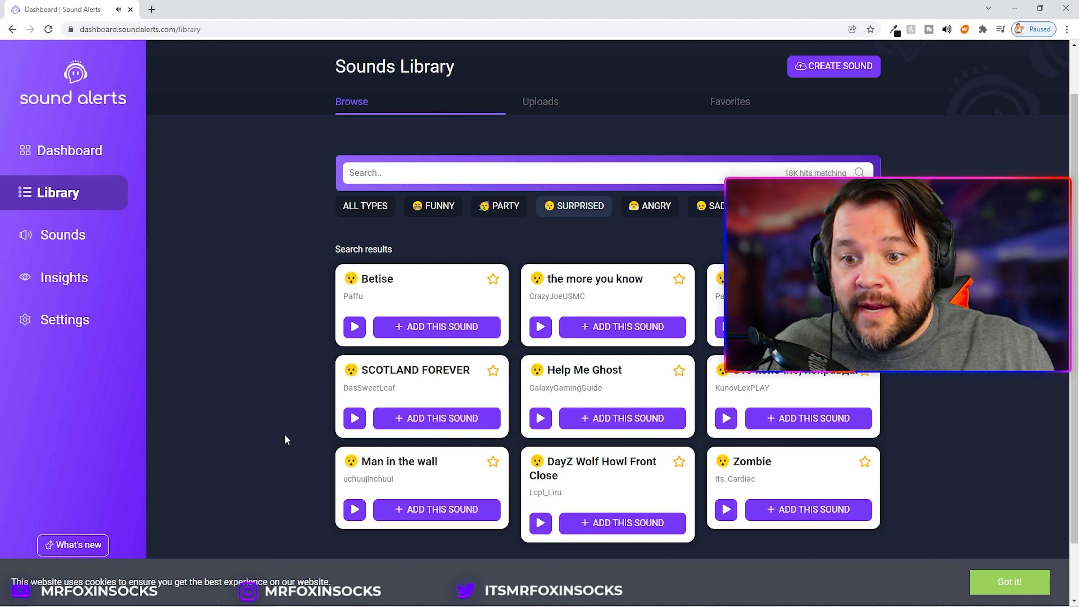
Step: Add Man in the wall as an Extension sound button priced at 250 Bits
left_click(439, 512)
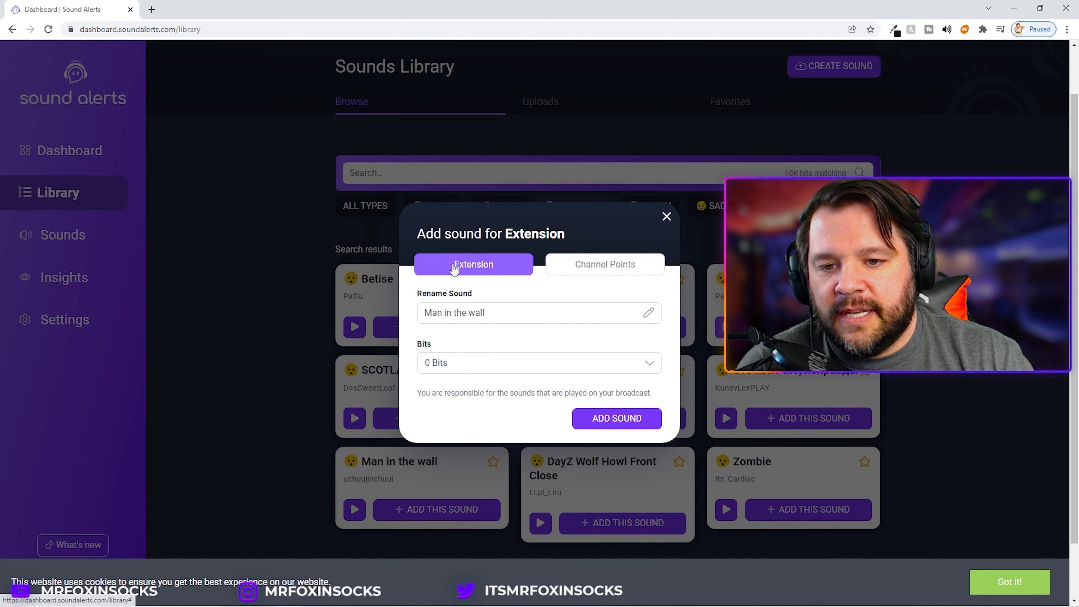
left_click(497, 361)
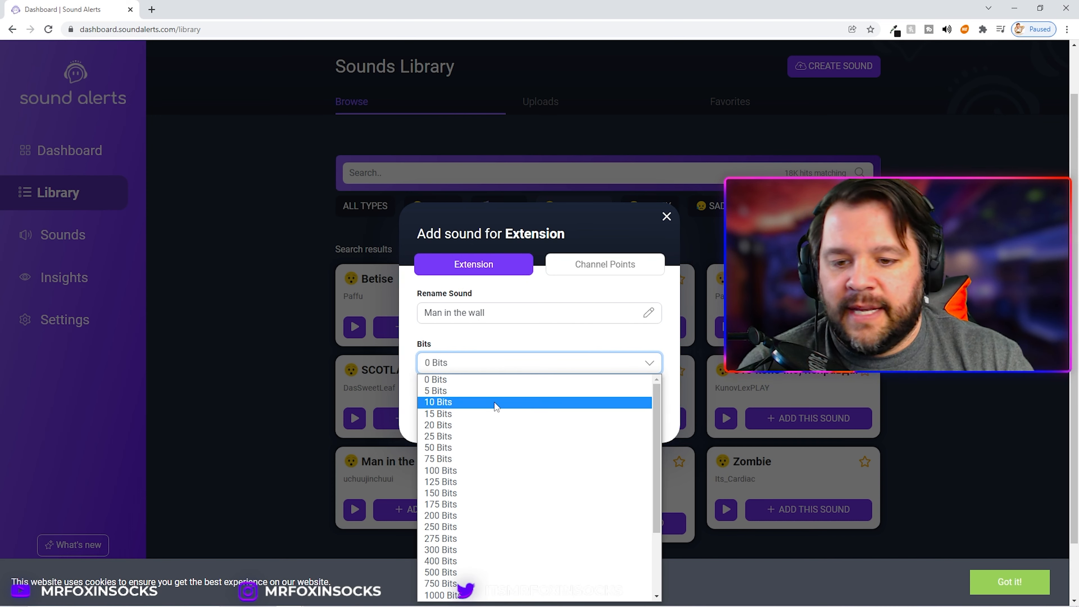
left_click(511, 527)
left_click(604, 420)
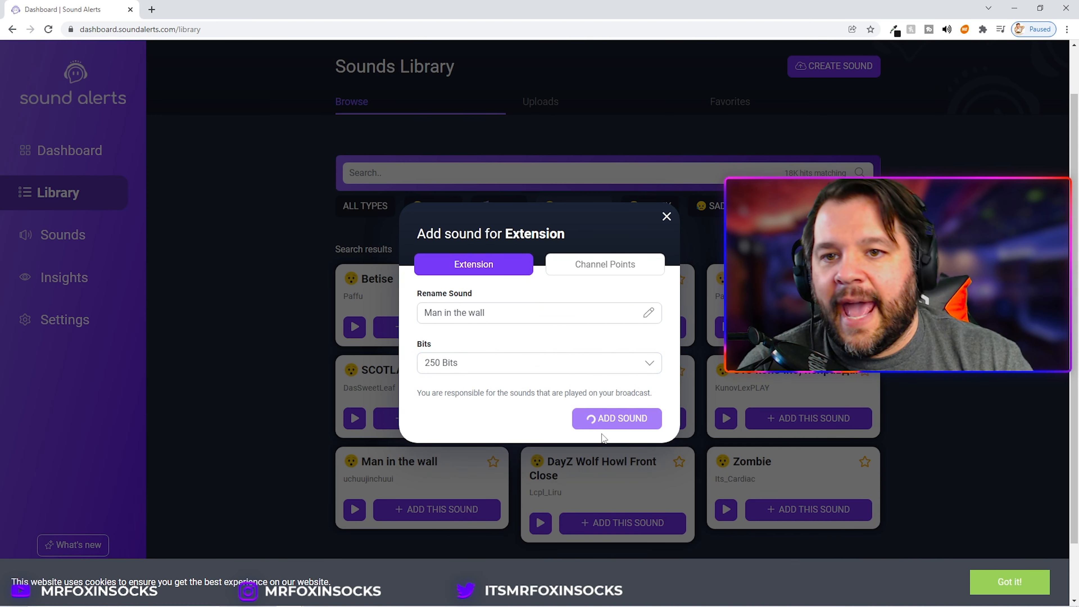
left_click(666, 284)
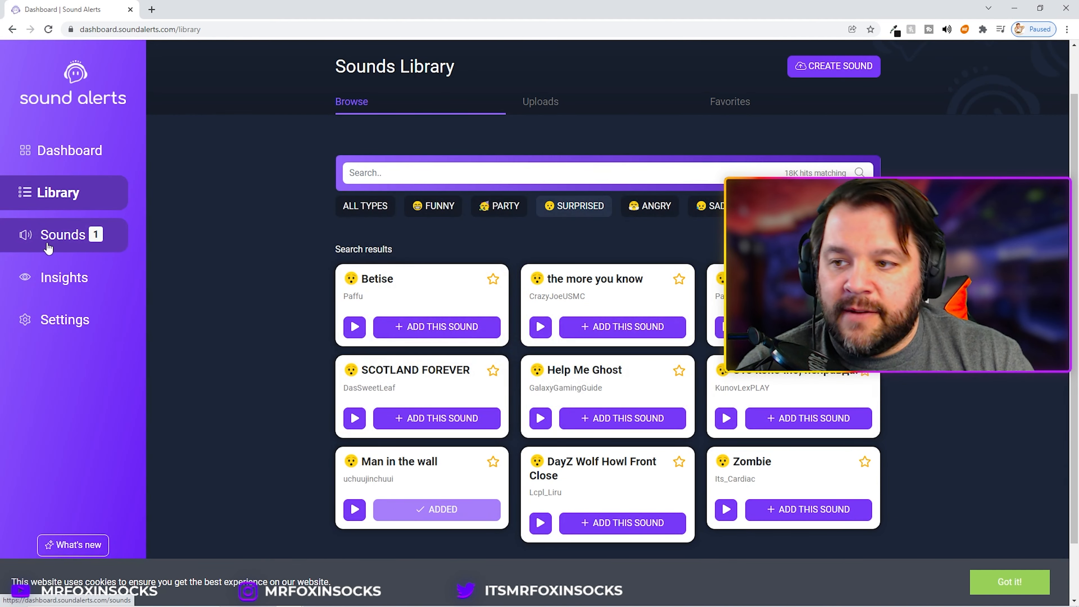
Step: Return to the active sound buttons and play the Kay Special alert locally
left_click(57, 239)
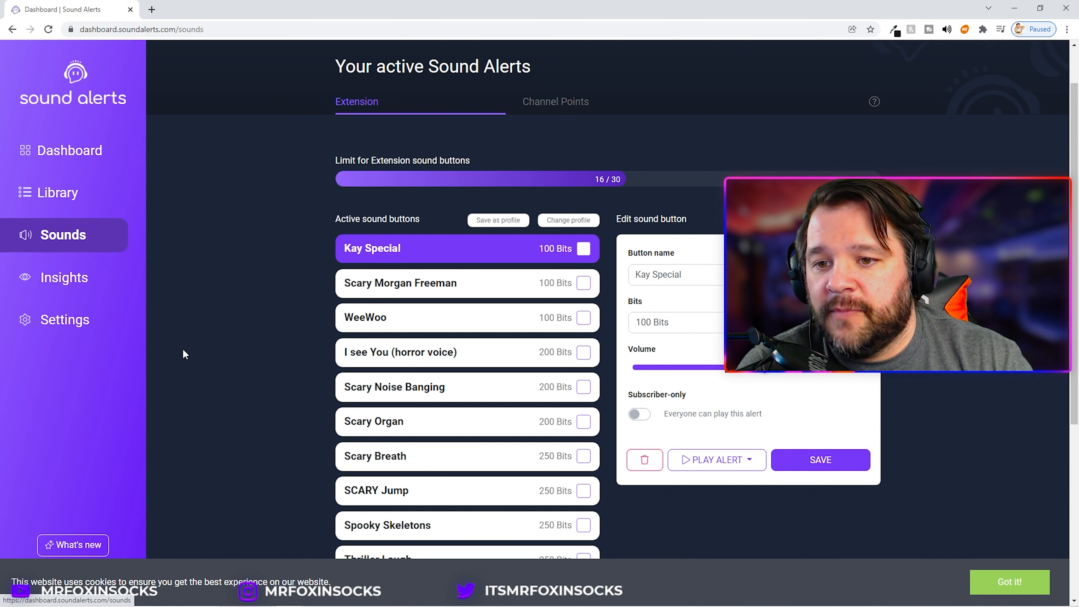
scroll(279, 391, "down", 4)
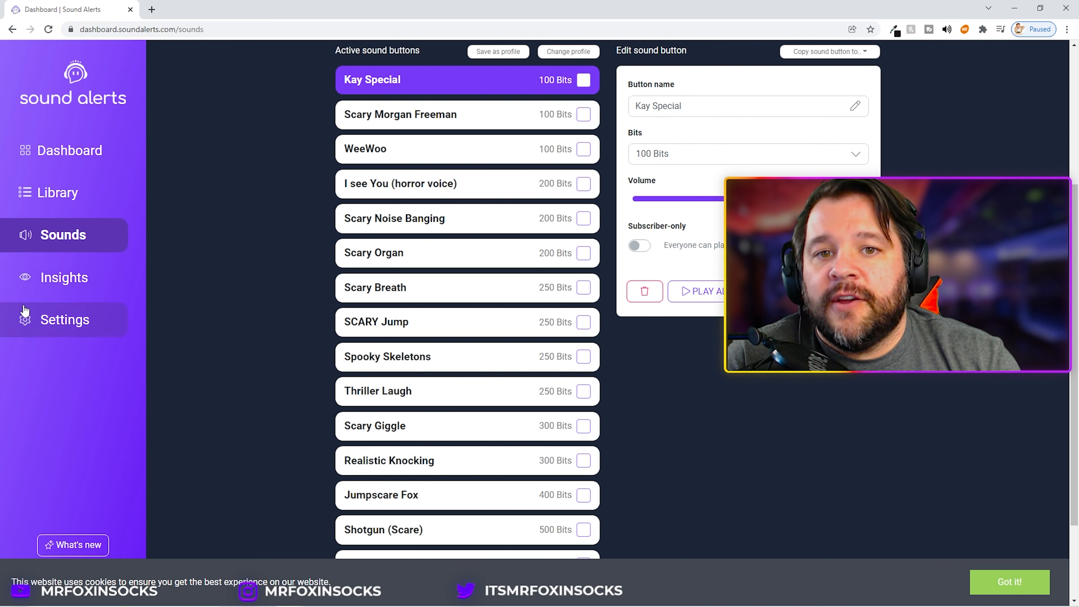
left_click(719, 297)
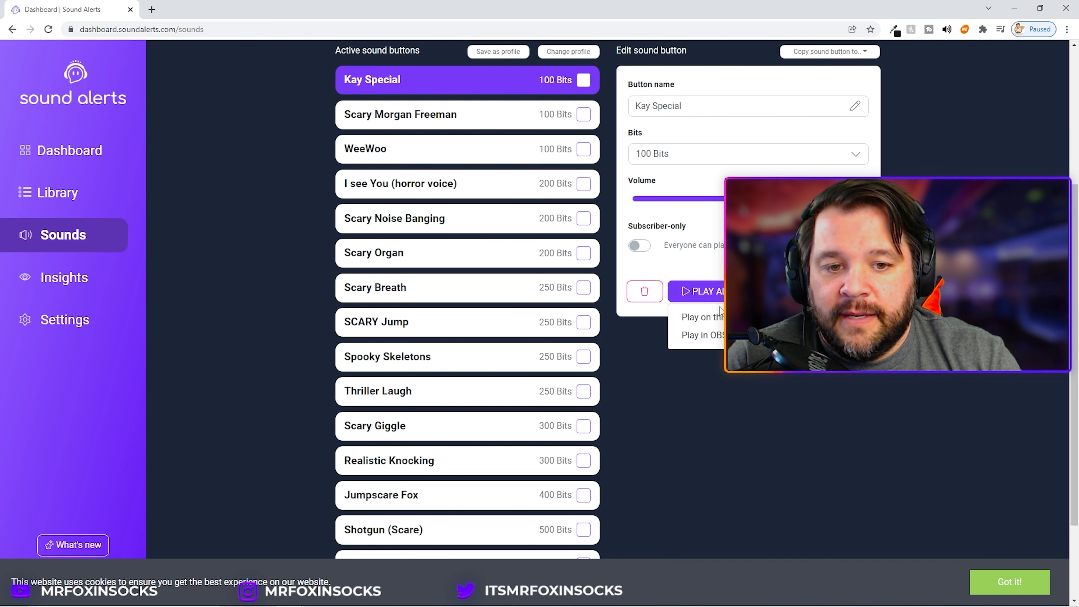
left_click(711, 317)
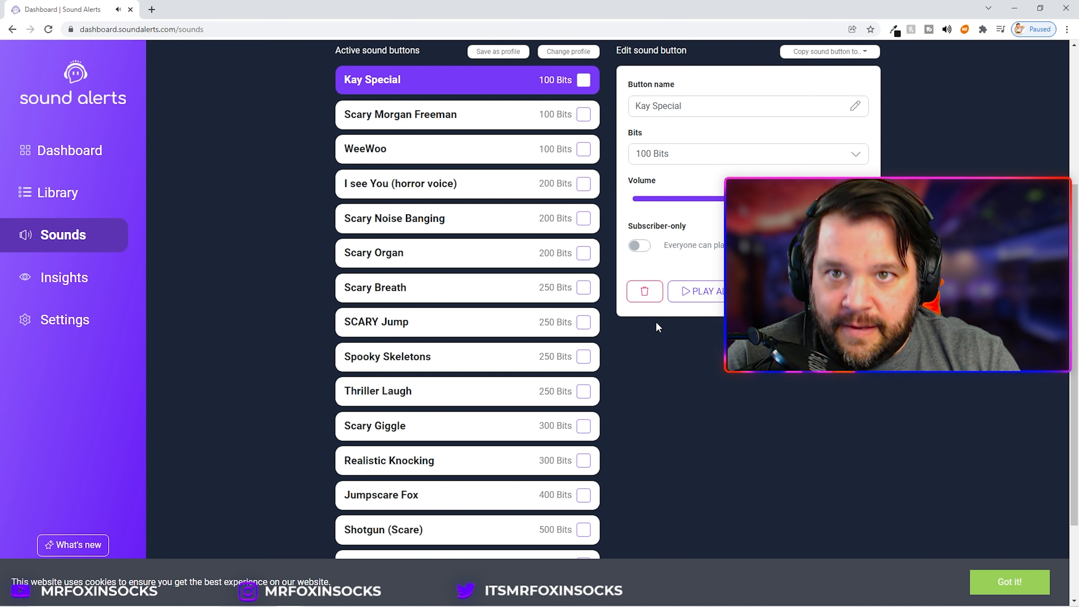
Step: Select the Scary Morgan Freeman button and play its alert locally
left_click(446, 115)
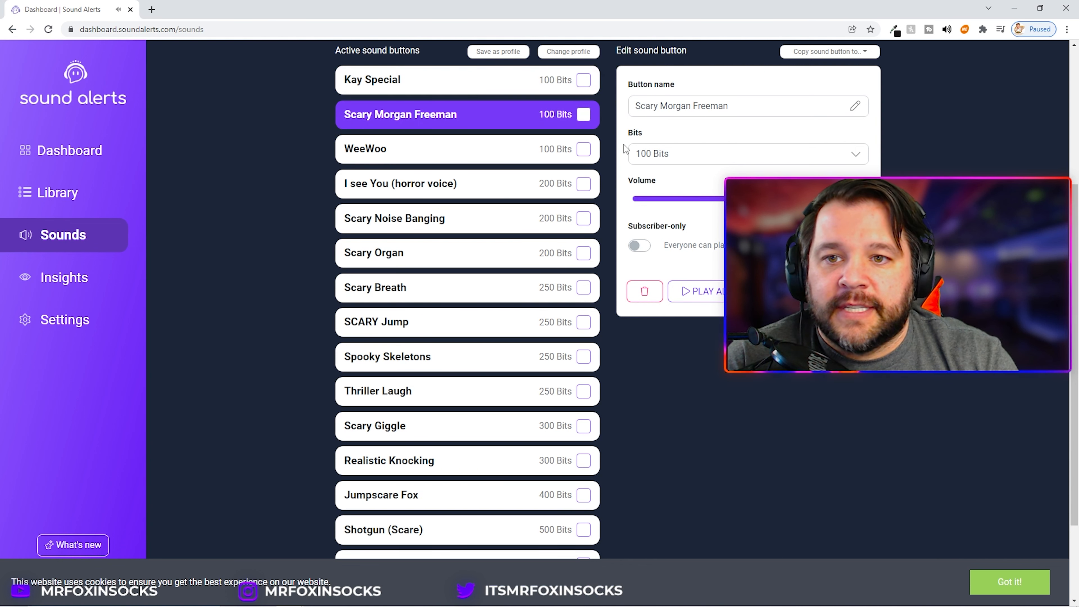
left_click(698, 293)
left_click(704, 317)
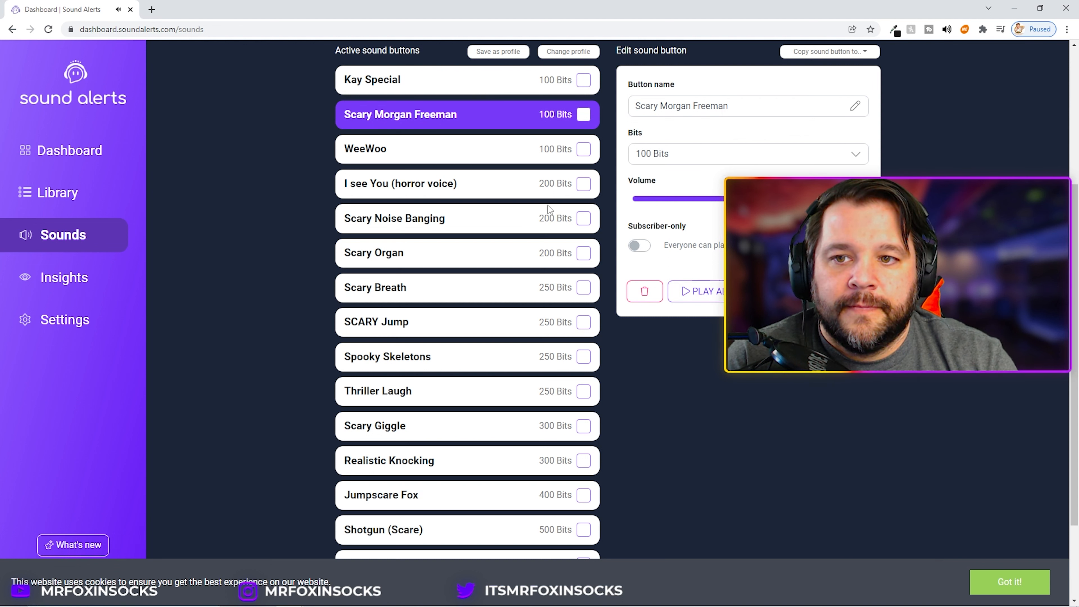
Step: Select the I see You (horror voice) button and play its alert locally
left_click(428, 147)
left_click(698, 292)
left_click(716, 316)
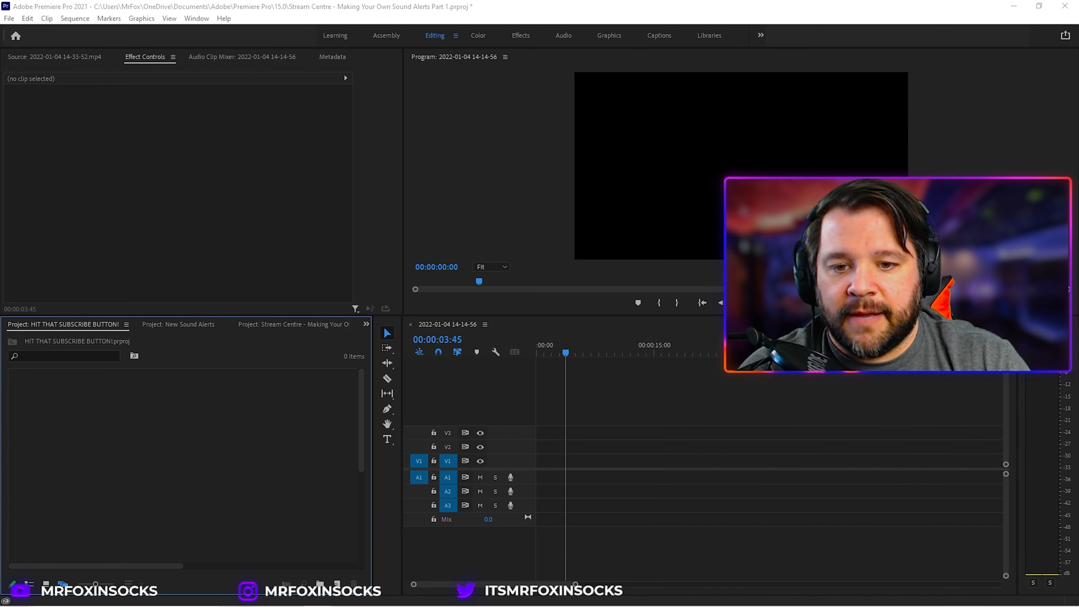
mouse_move(309, 597)
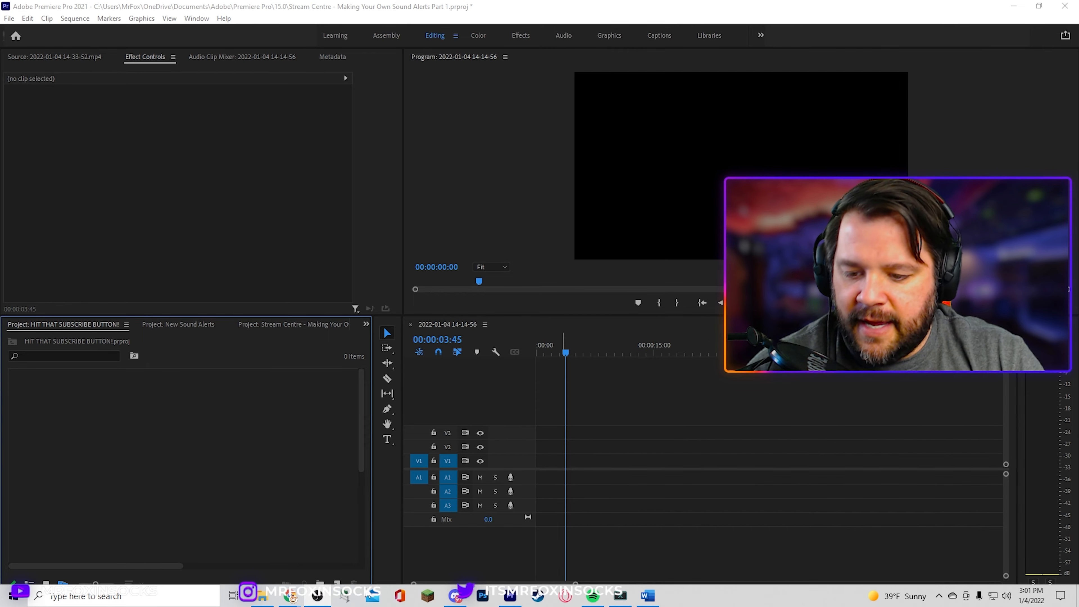
left_click(261, 596)
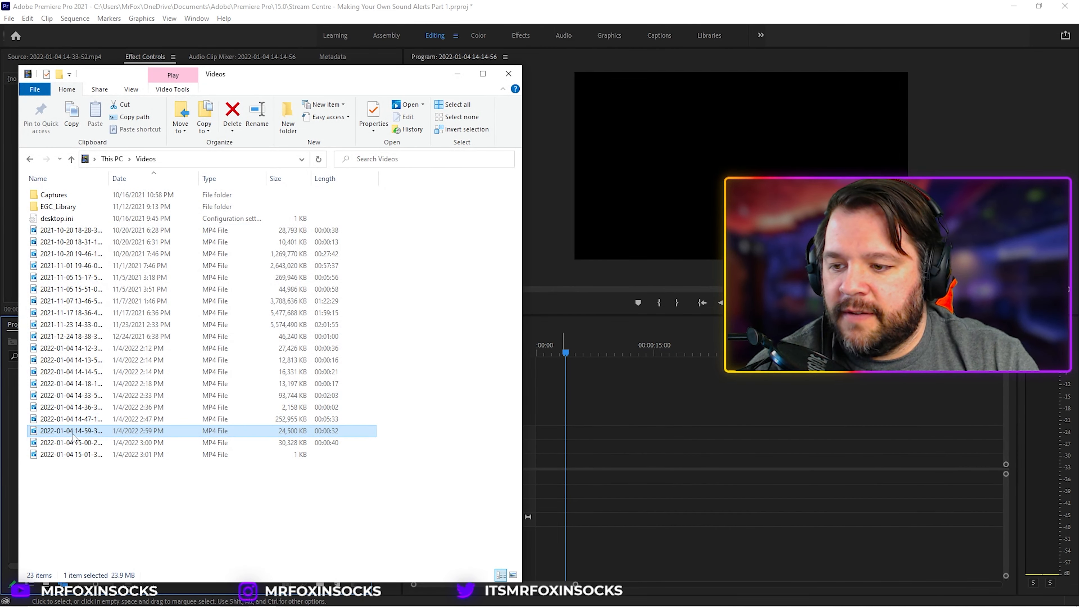
left_click_drag(70, 432, 540, 481)
left_click(620, 370)
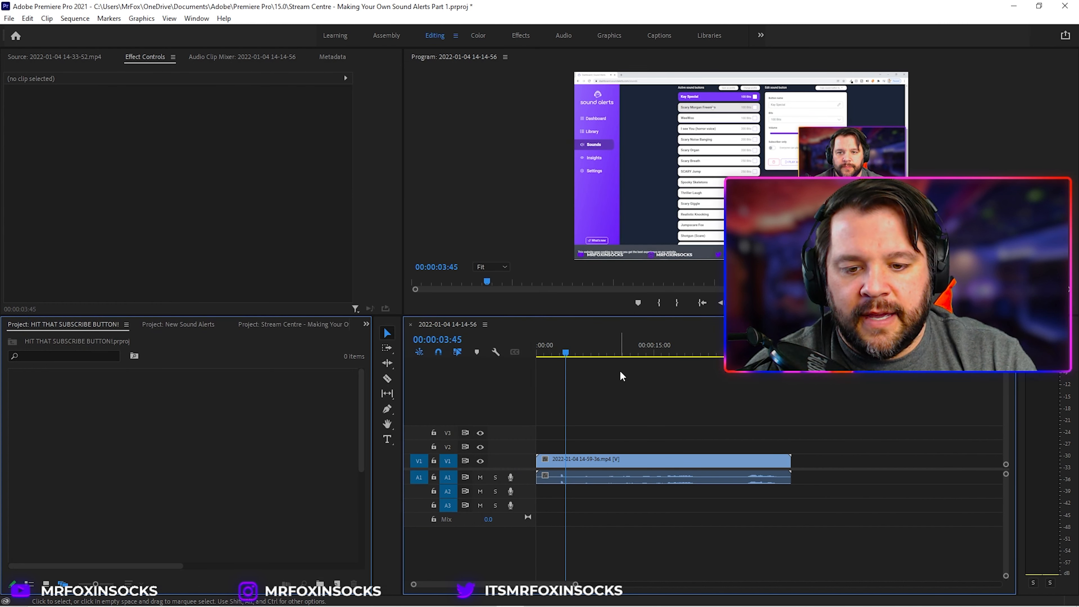
Step: Unlink the clip's video from its audio and delete the video portion
key("Home")
left_click(577, 458)
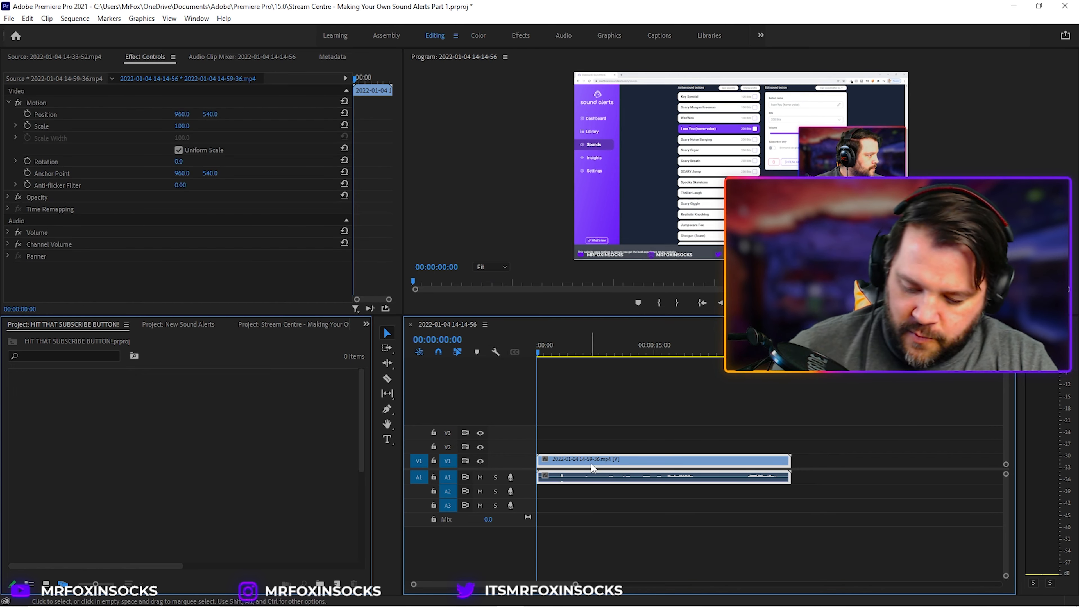
right_click(581, 460)
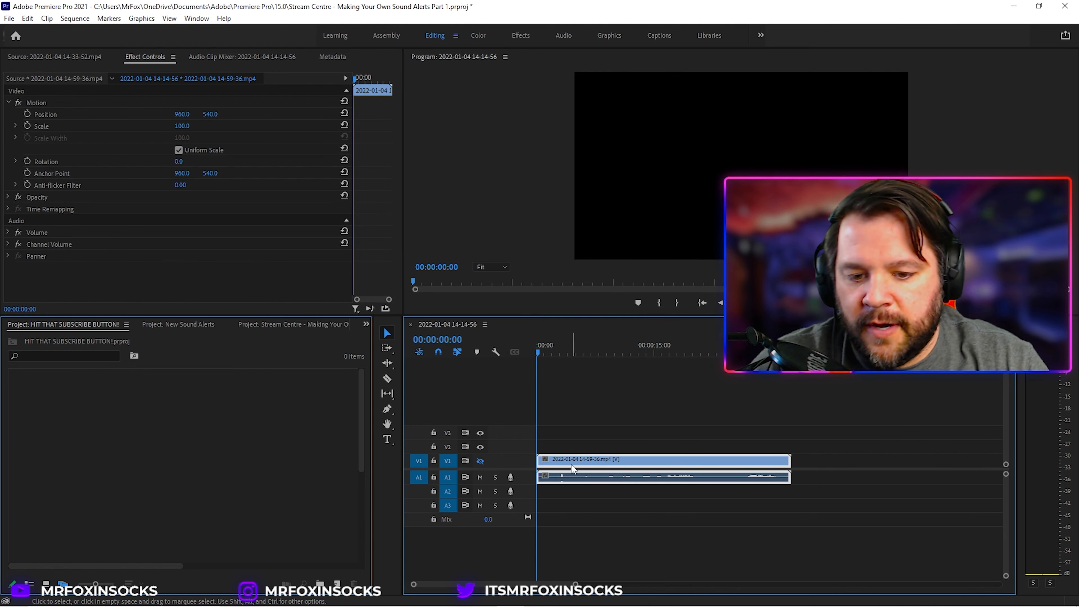
right_click(569, 467)
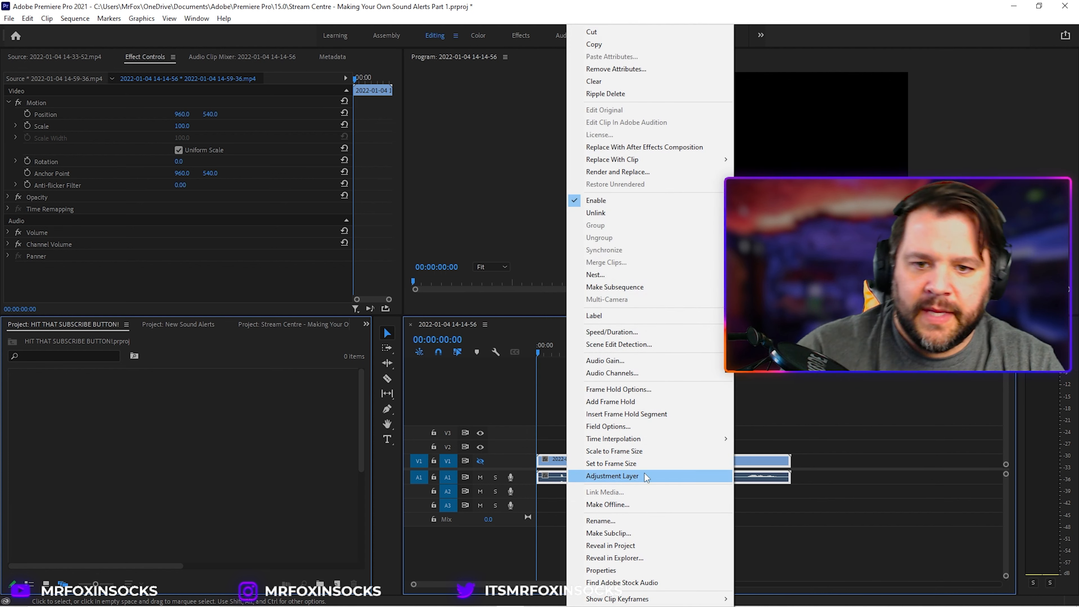
left_click(595, 212)
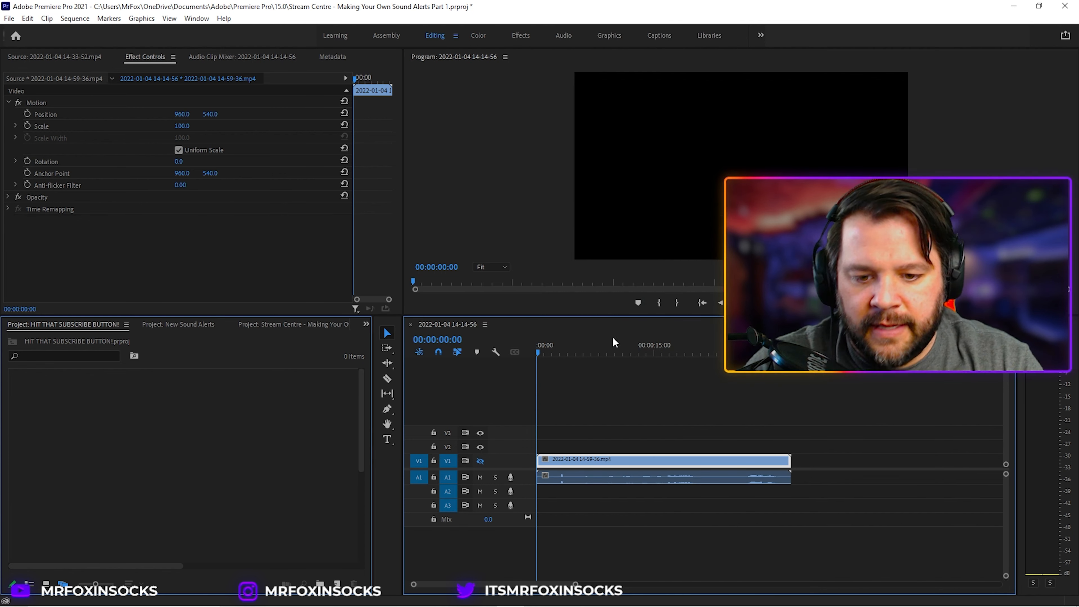
key("Delete")
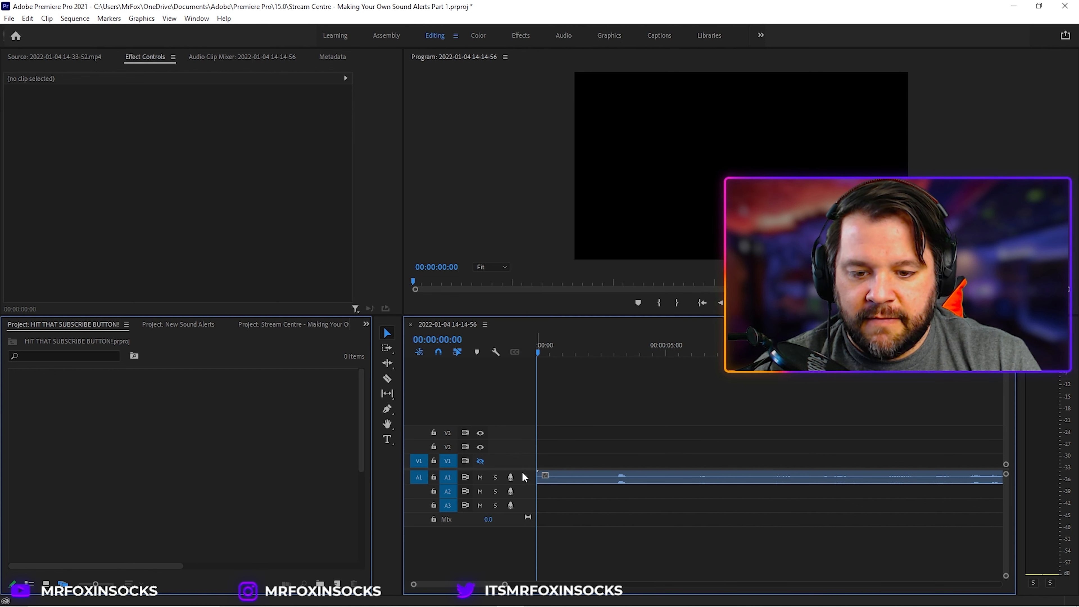
Step: Split the audio at about 00:00:03:07, delete the part before the cut and close the resulting gap
left_click_drag(522, 469, 525, 491)
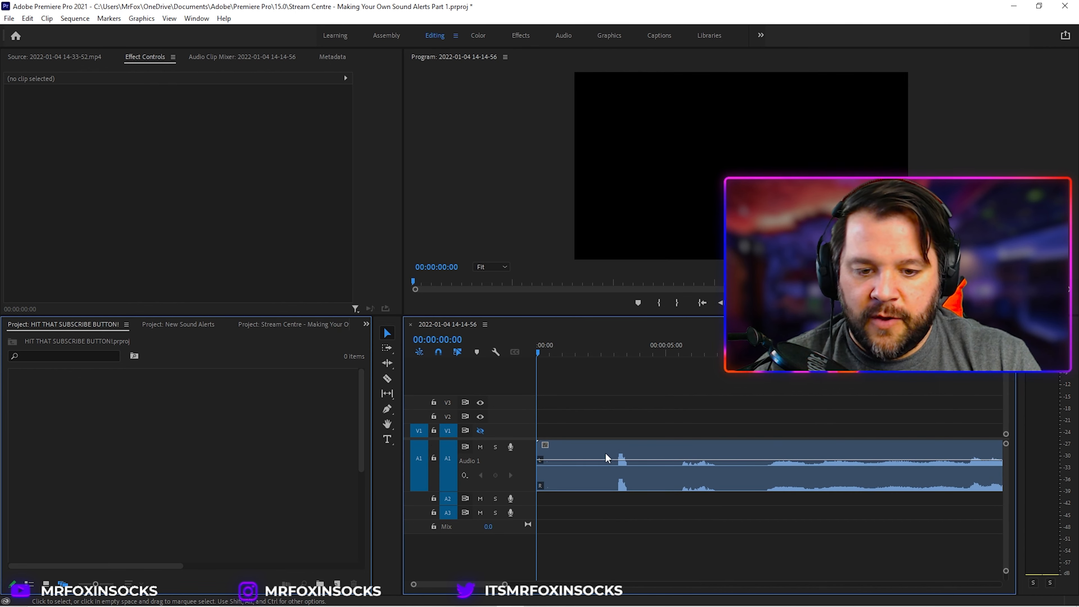
left_click_drag(606, 347, 618, 351)
key("c")
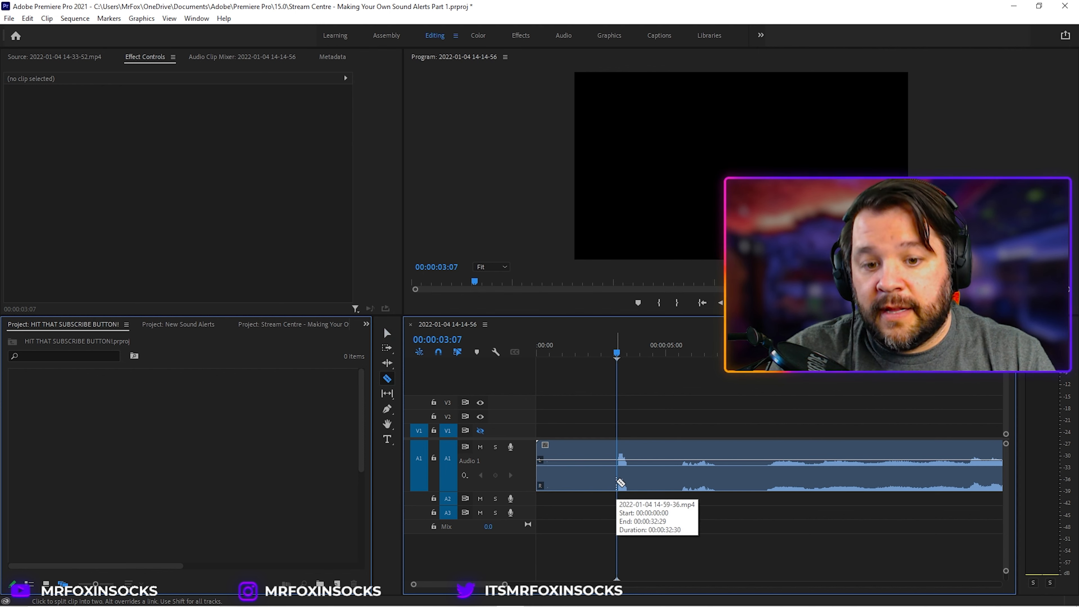
left_click(618, 482)
key("v")
left_click_drag(585, 415, 577, 521)
key("Delete")
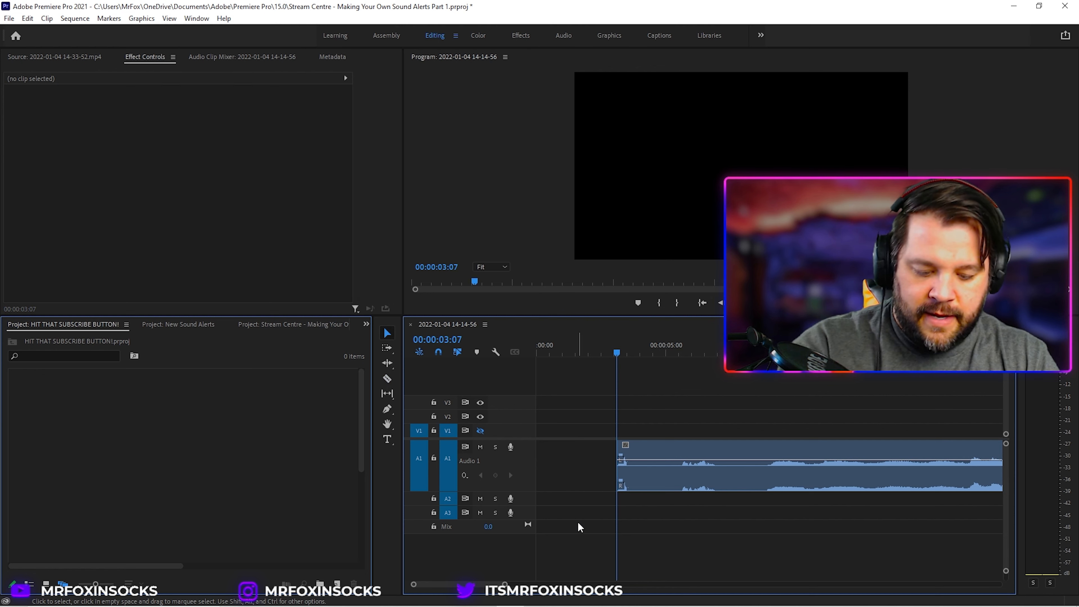
left_click(571, 460)
key("Delete")
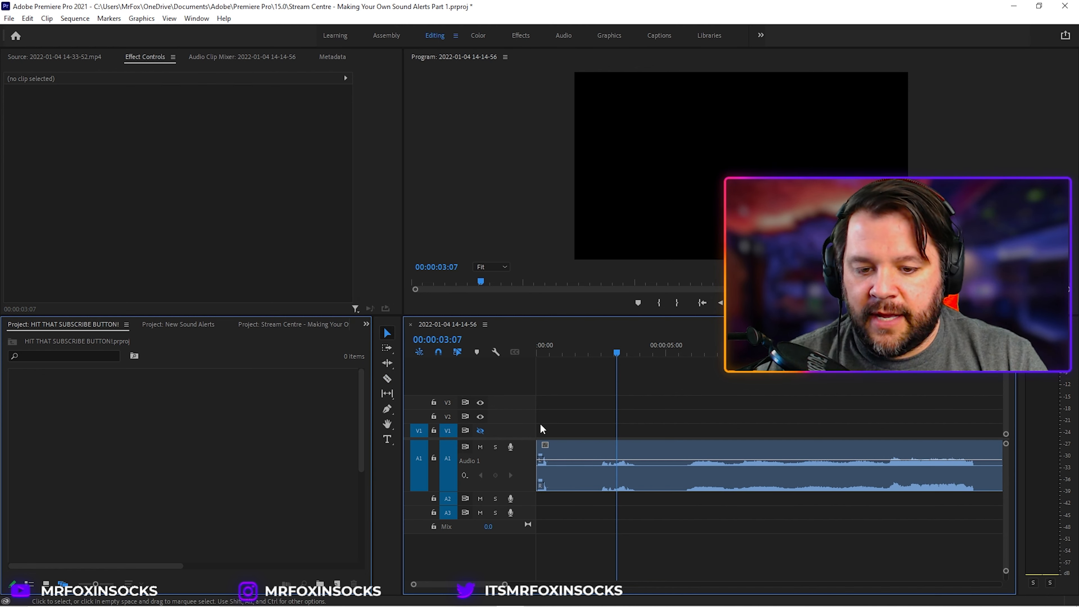
Step: Split the audio near 00:00:00:25, shift the later part rightward to leave a gap, and play it back
left_click(537, 351)
key("space")
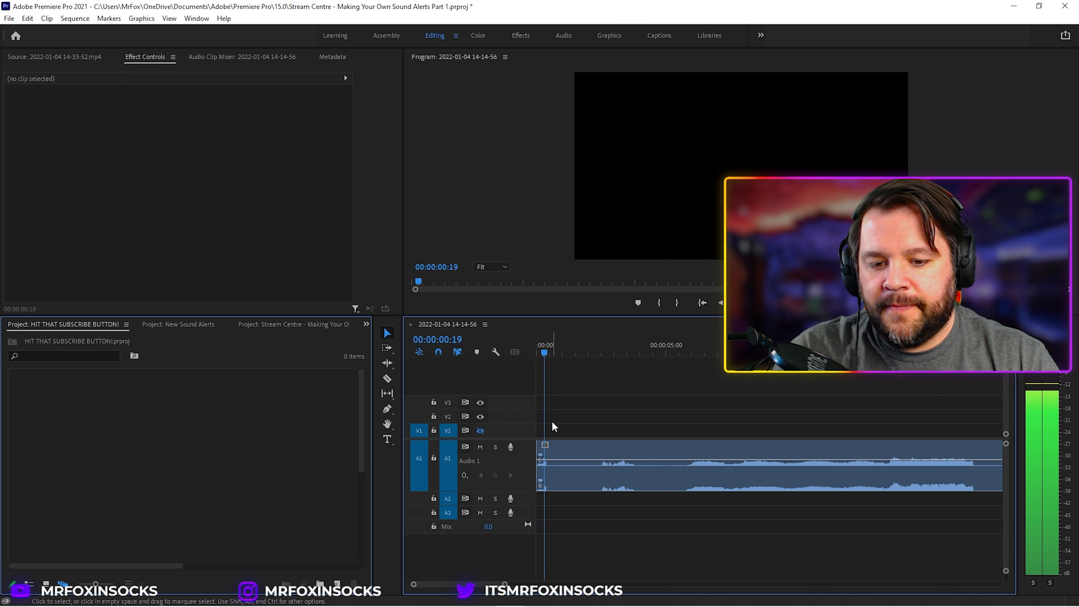
key("space")
mouse_move(549, 351)
left_mouse_down()
mouse_move(537, 351)
mouse_move(547, 352)
left_mouse_up()
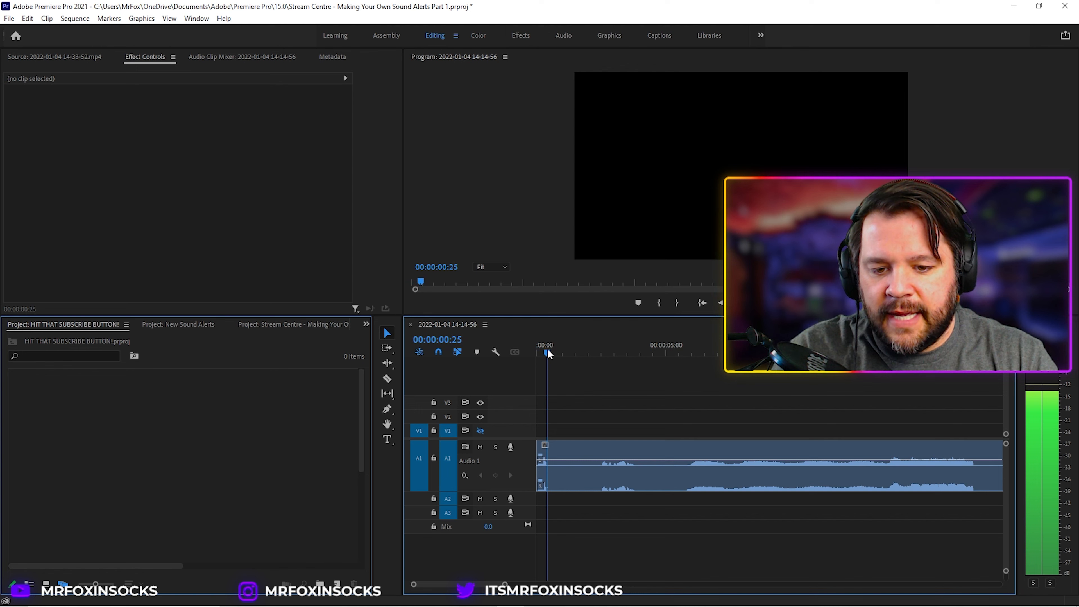
key("c")
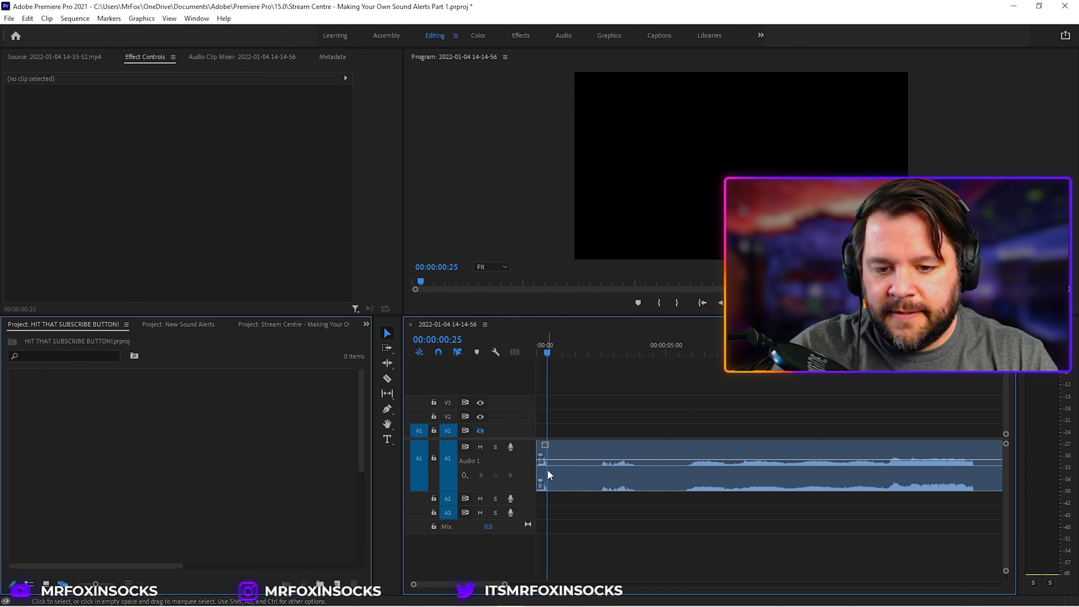
left_click(551, 458)
key("v")
left_click(578, 469)
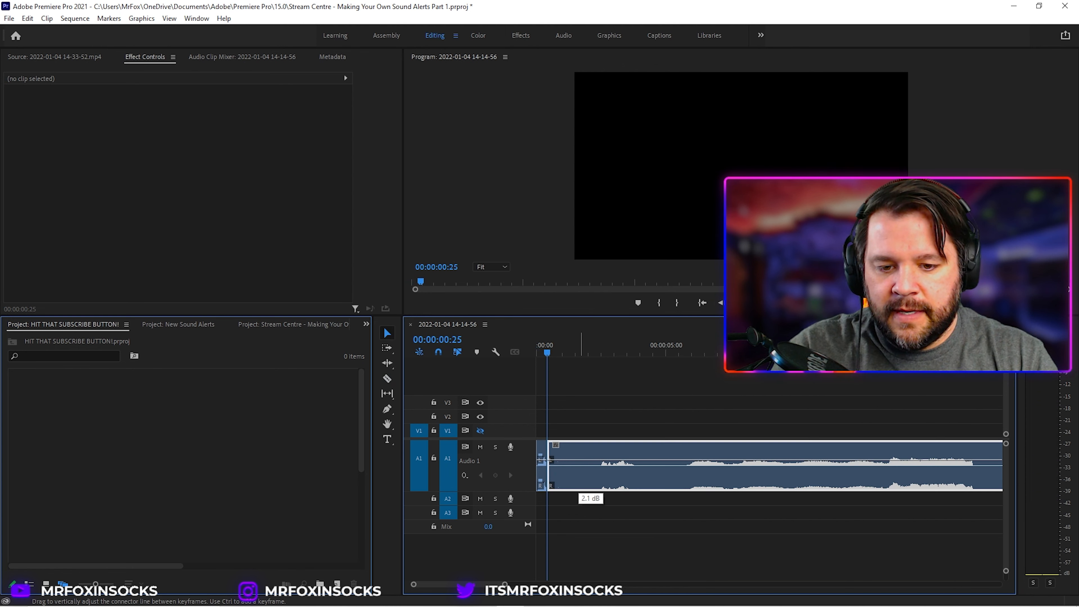
left_click_drag(578, 458, 670, 459)
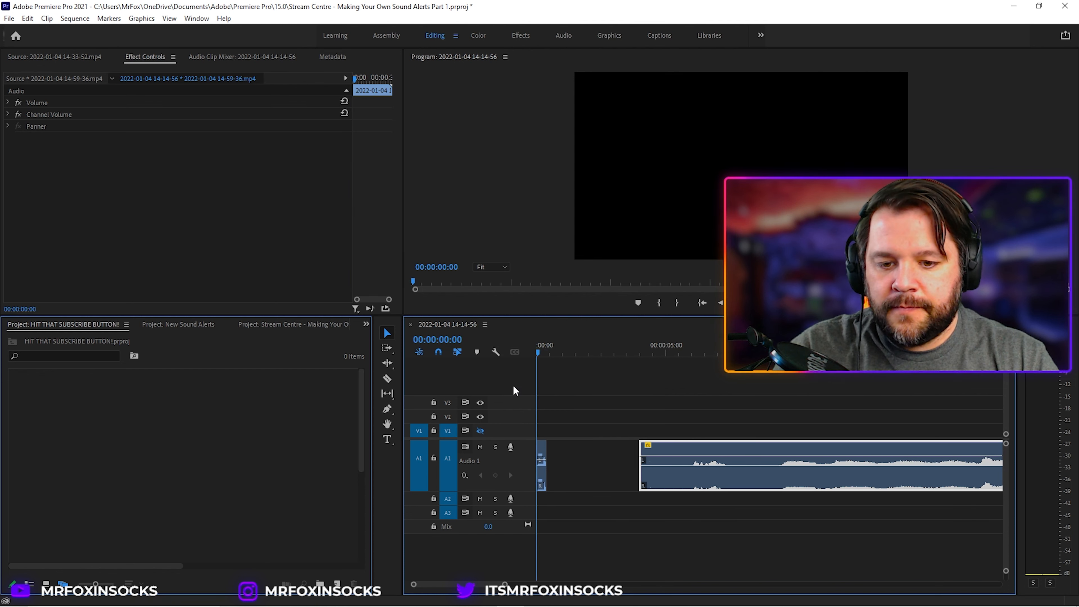
key("space")
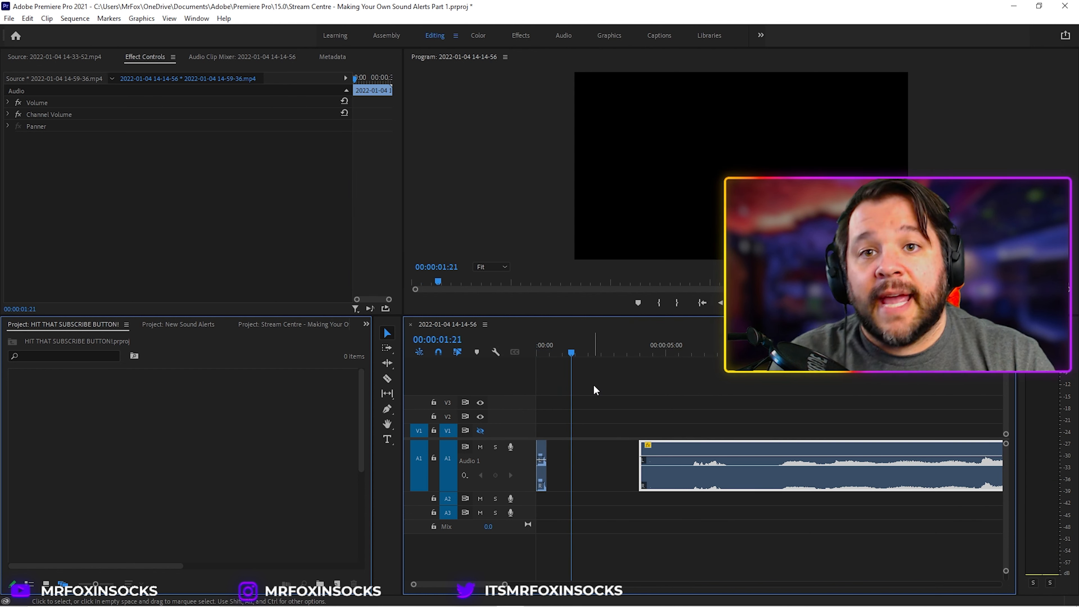
Step: Mark an out point at 00:00:00:23 so the sequence range covers only the first sound bite
left_click_drag(553, 351, 493, 356)
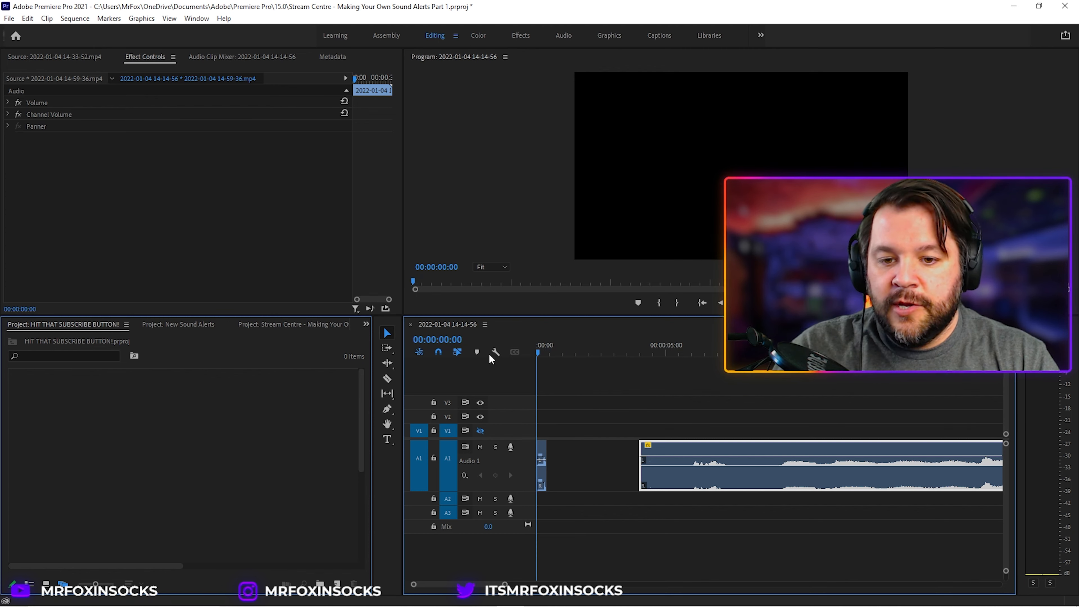
left_click(623, 464)
left_click_drag(538, 352, 548, 353)
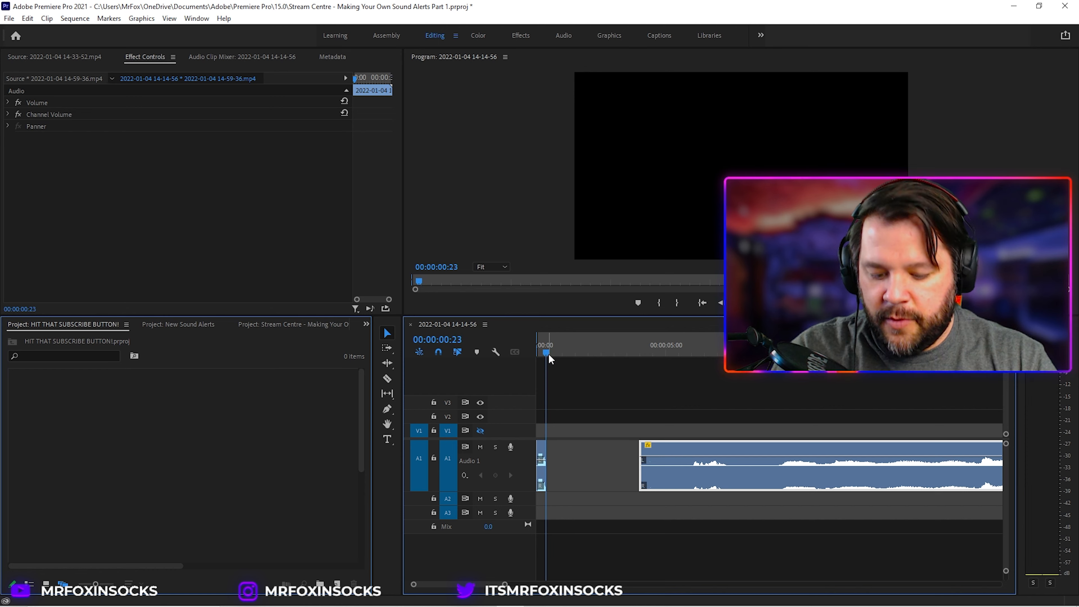
key("o")
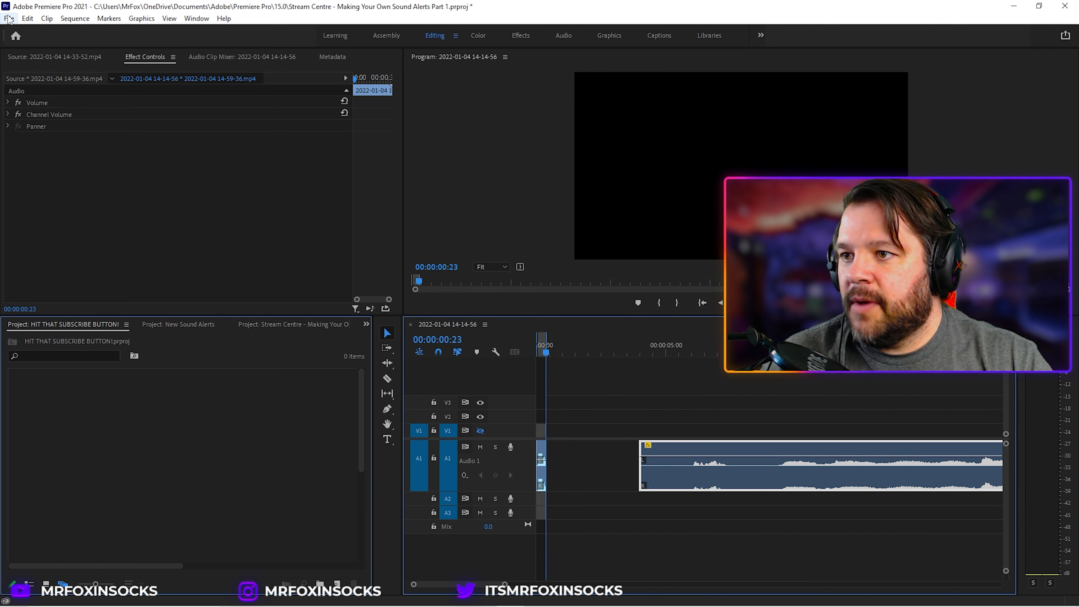
Step: Open the media export settings and choose the MP3 256 kbps High Quality preset
left_click(8, 18)
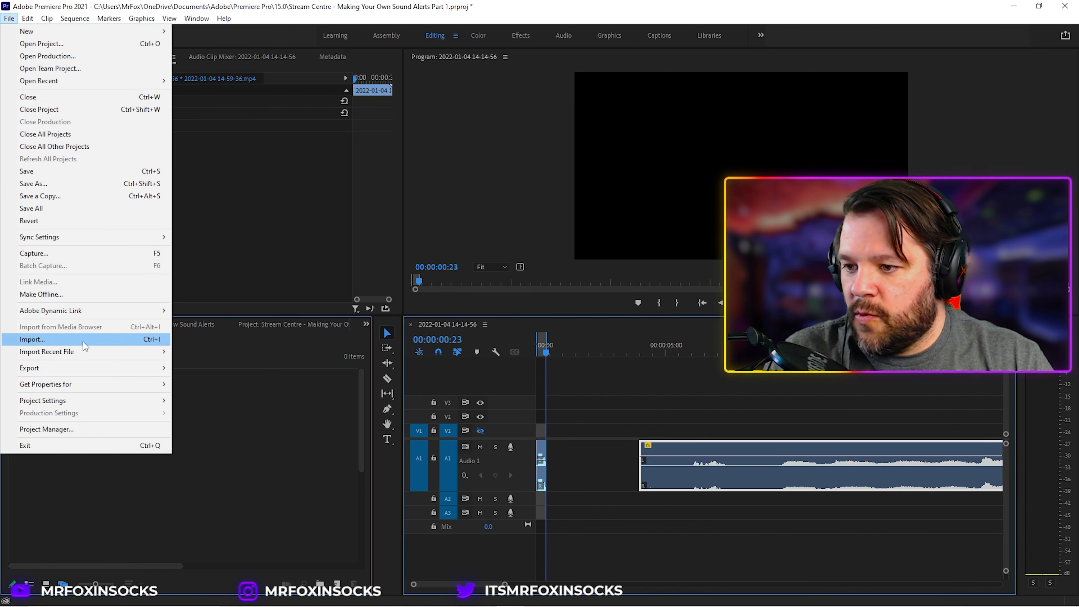
mouse_move(64, 368)
left_click(195, 367)
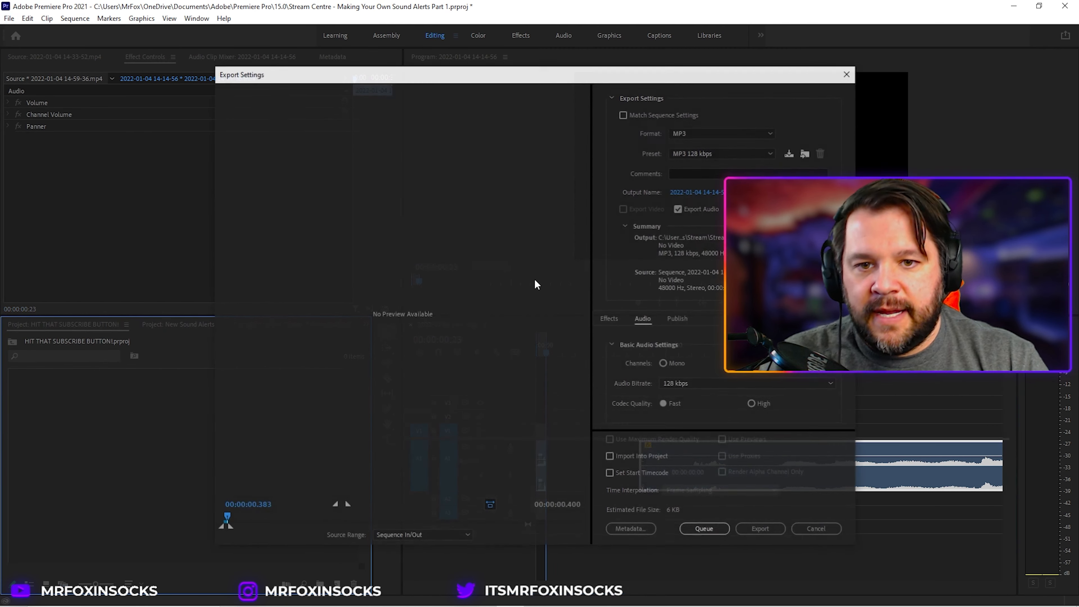
left_click_drag(683, 80, 523, 68)
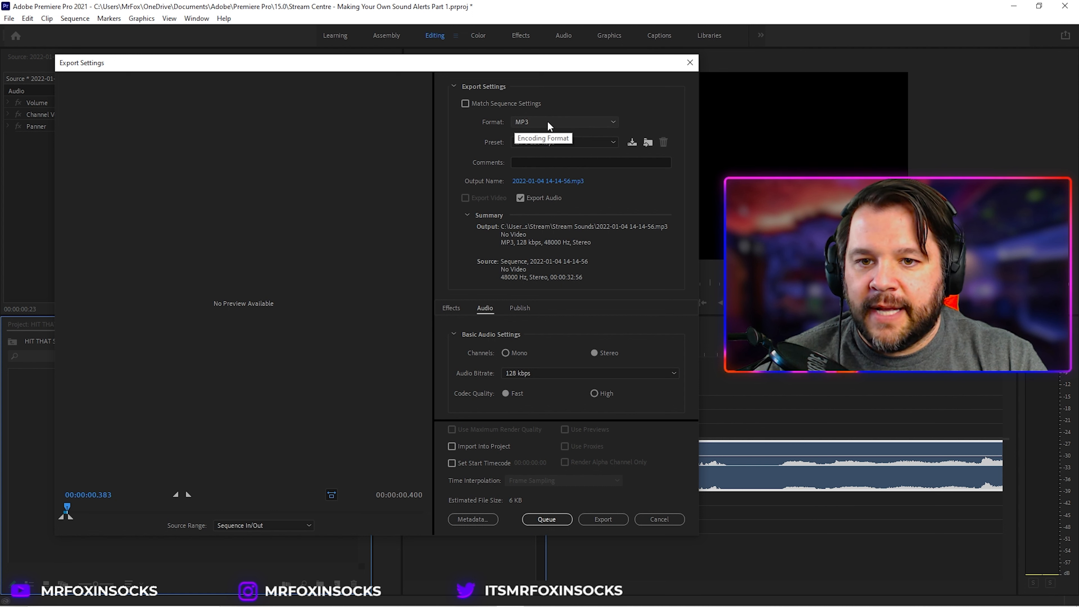
left_click(560, 141)
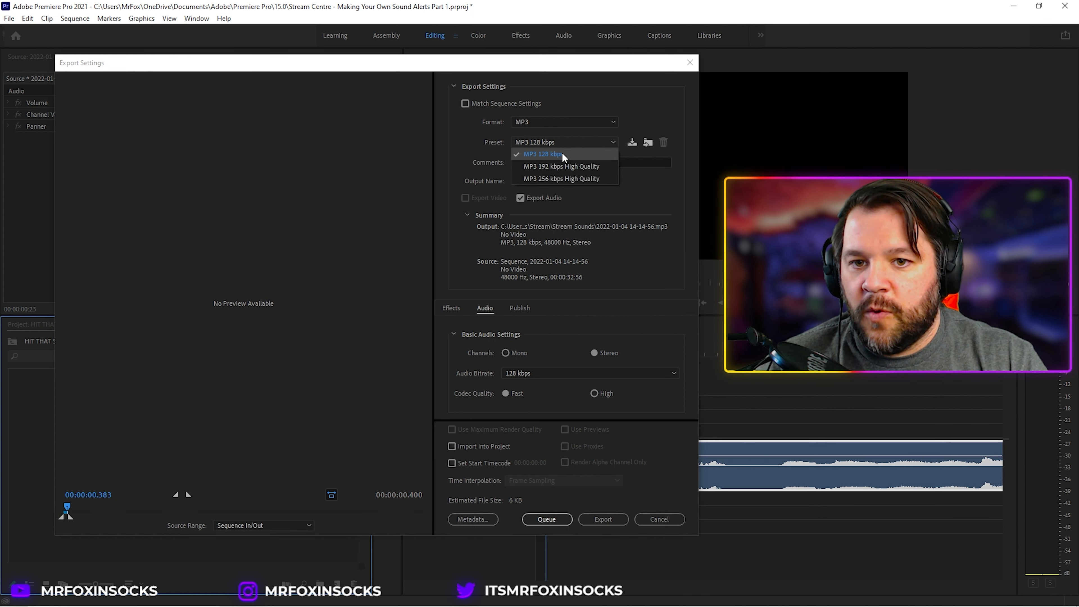
left_click(551, 179)
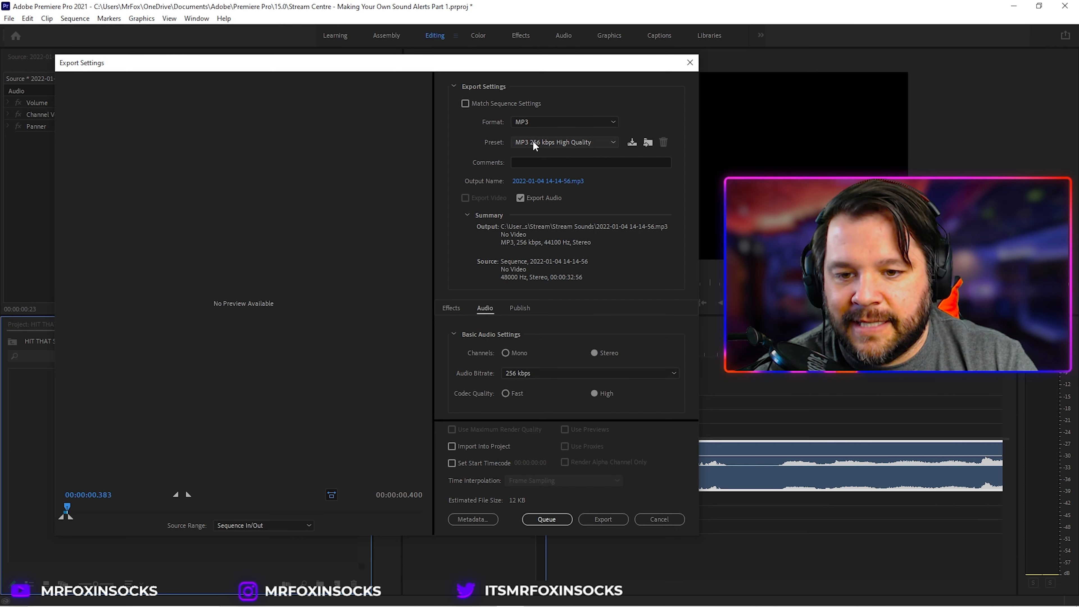
Step: Name the output KayBashSpecial.mp3 in the Stream Sounds folder and export the audio
left_click(538, 182)
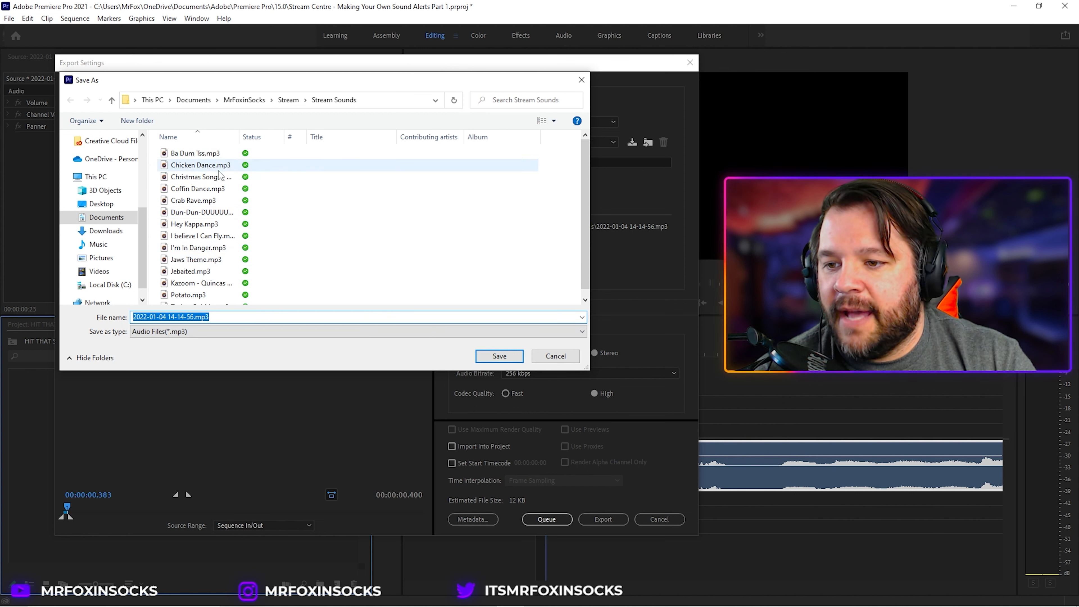
left_click_drag(193, 317, 142, 317)
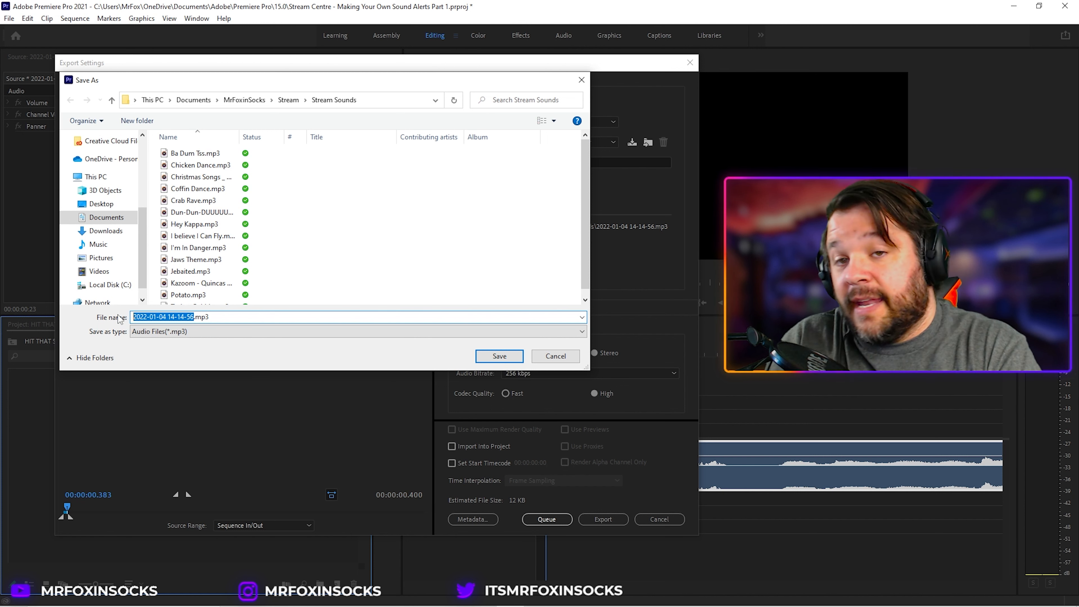
type("K")
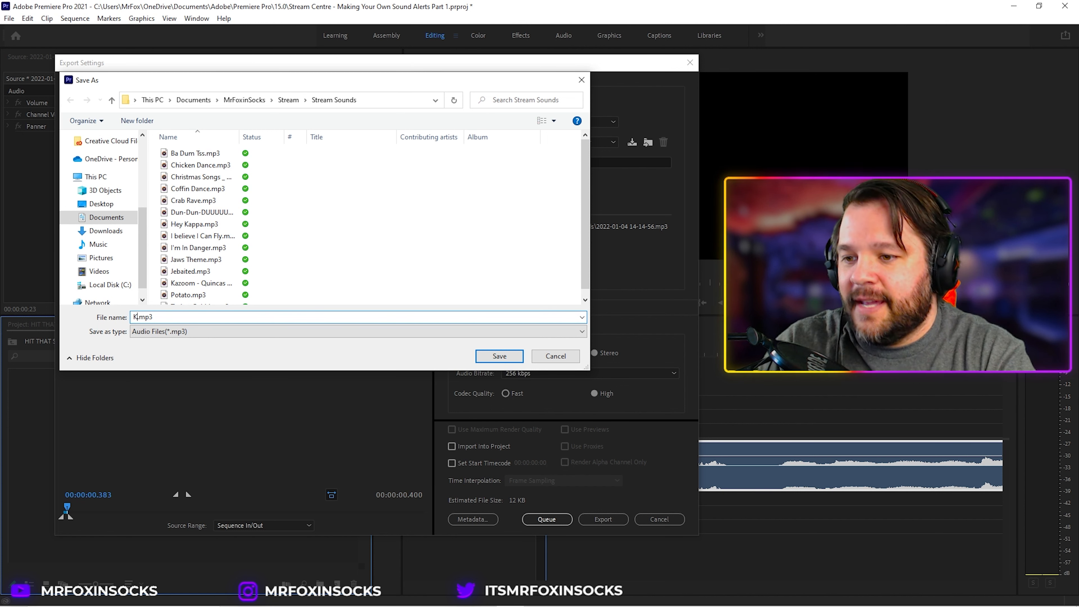
type("ayBashS")
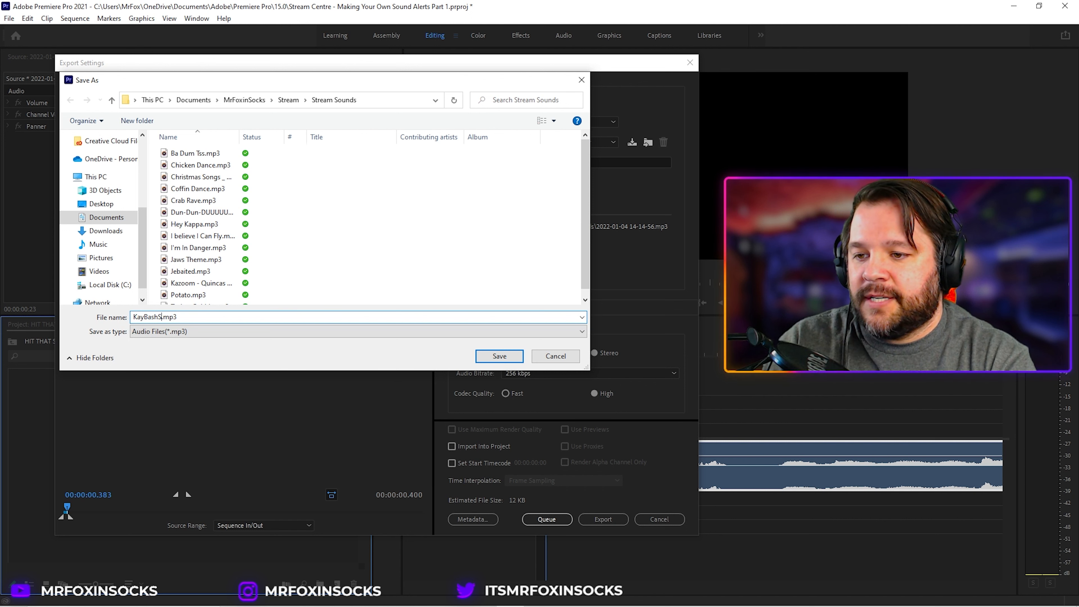
type("pecial")
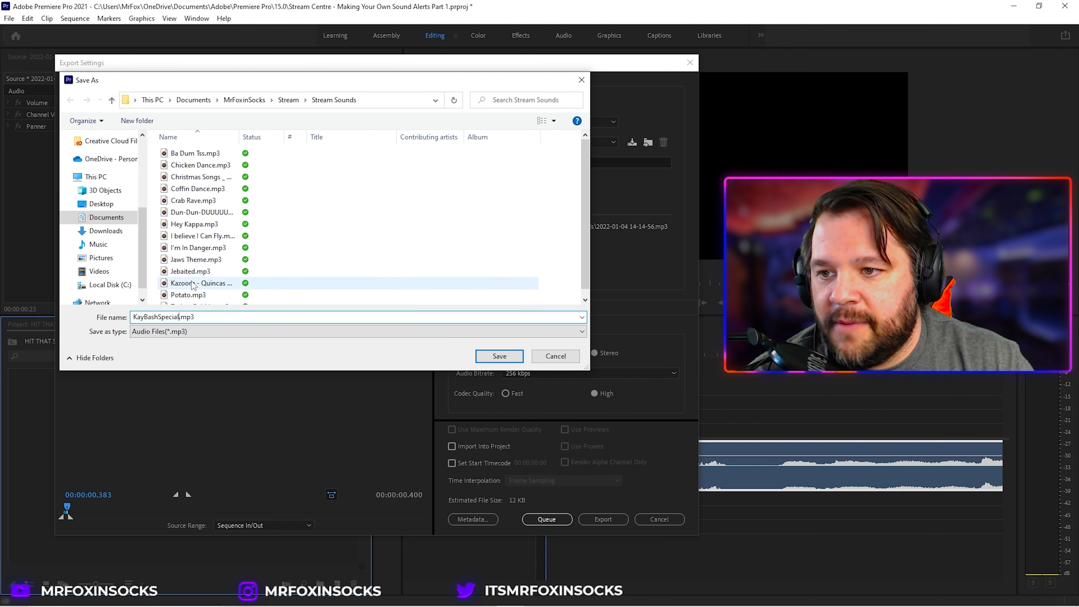
scroll(276, 251, "down", 1)
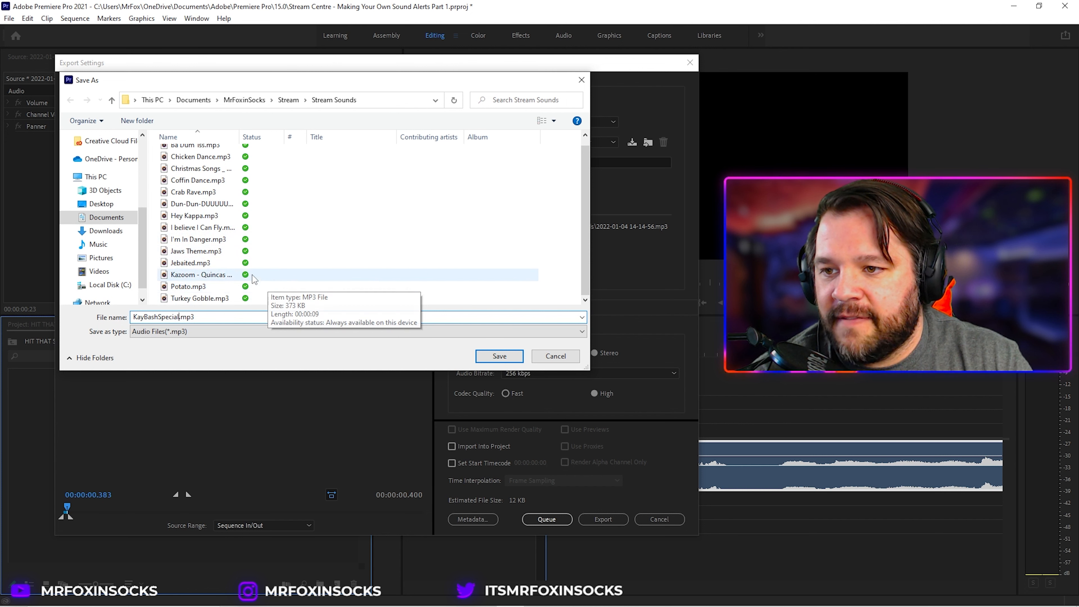
scroll(236, 221, "up", 1)
scroll(238, 222, "down", 1)
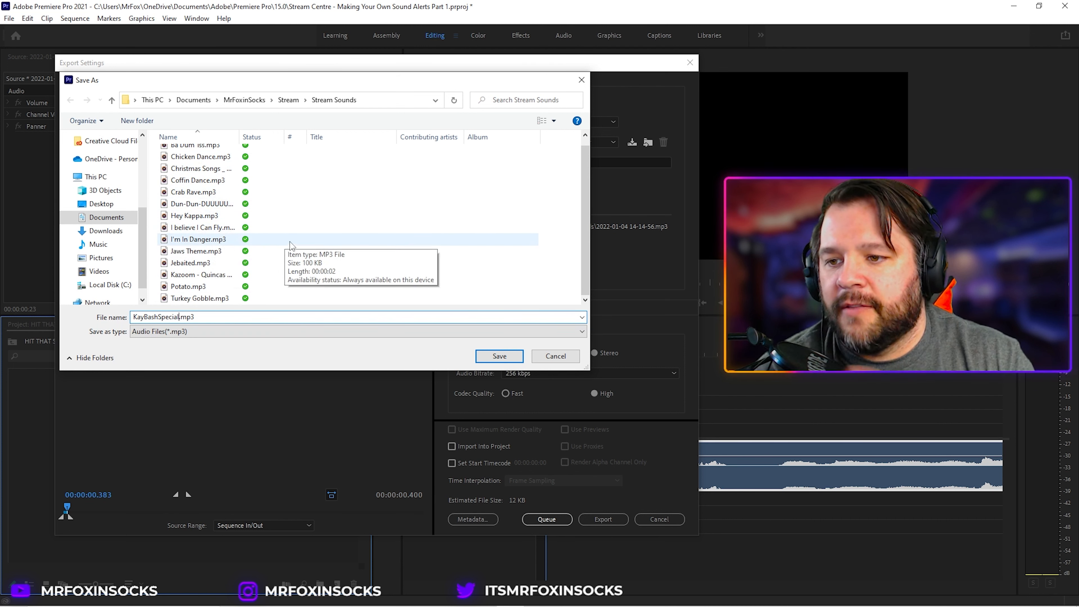
left_click(497, 357)
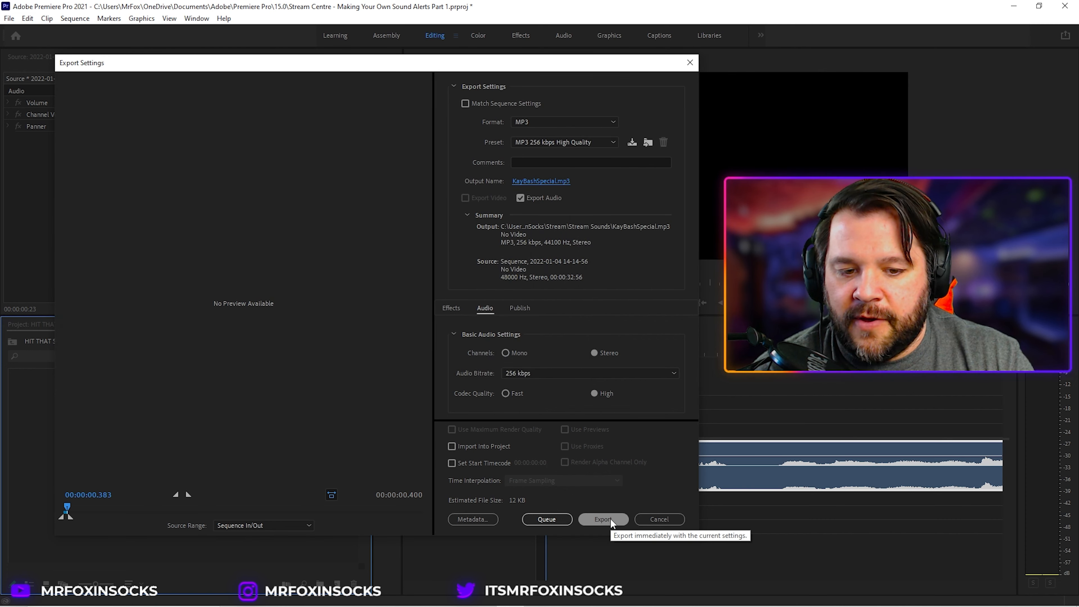
left_click(610, 518)
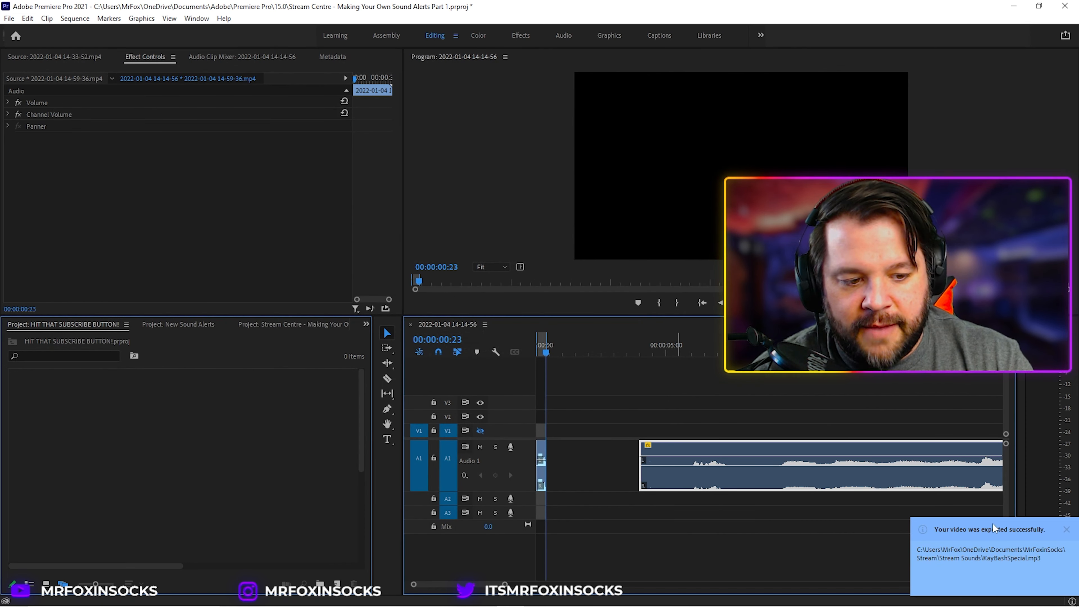
Step: Delete the gap before the remaining audio so it moves up to the clip start
left_click(656, 347)
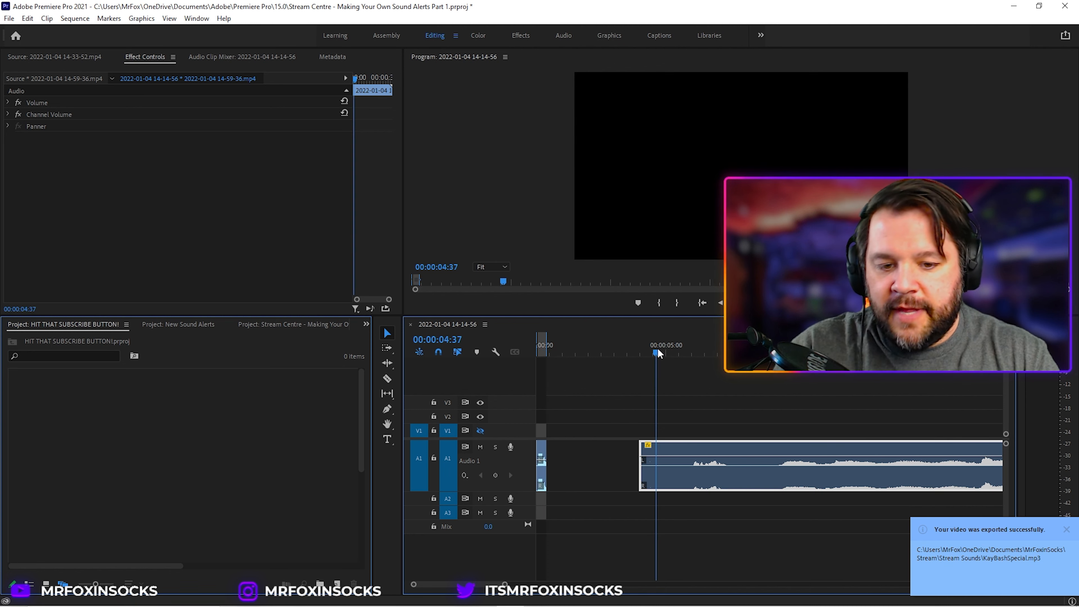
left_click(596, 450)
key("Delete")
Step: Split the audio at about 00:00:02:28 and again near 00:00:03:52 with the Razor tool
left_click_drag(580, 336, 602, 335)
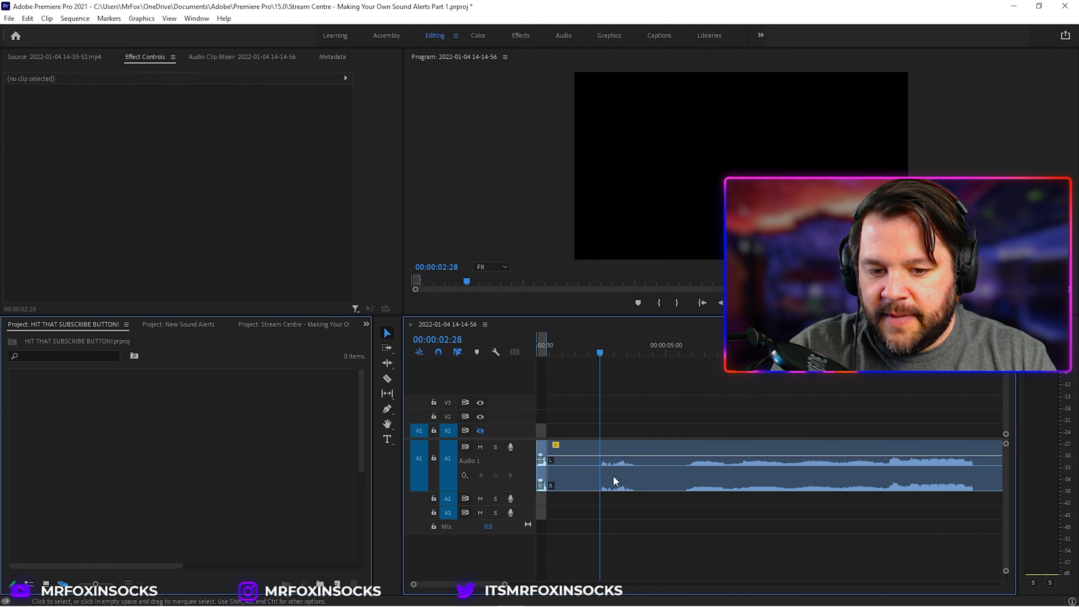
key("c")
left_click(600, 454)
key("space")
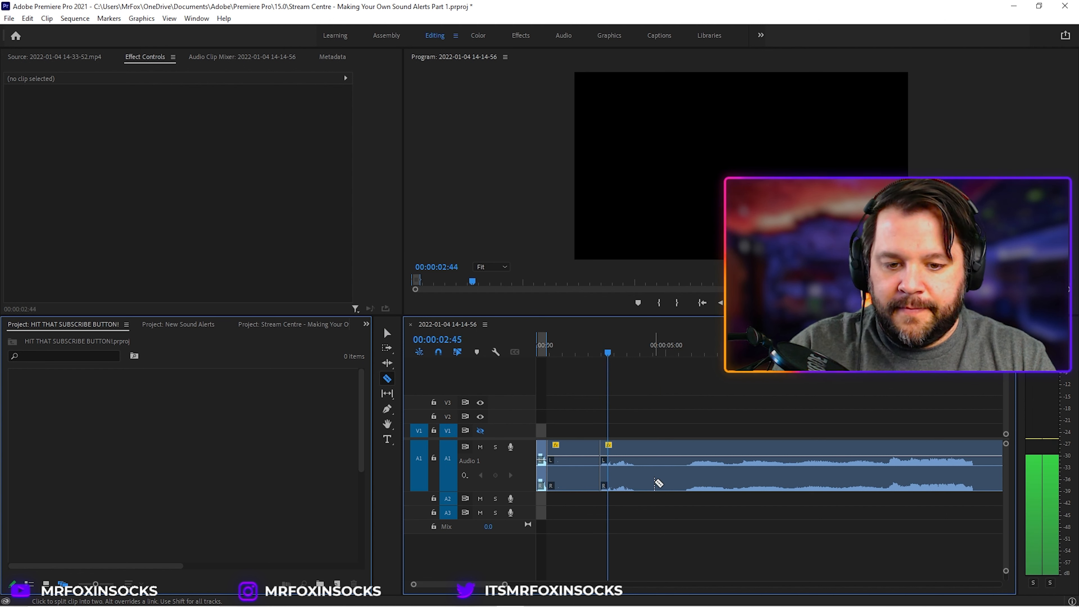
key("space")
key("Right")
key("Right")
key("Right")
key("Right")
key("Right")
key("Right")
key("Right")
key("Right")
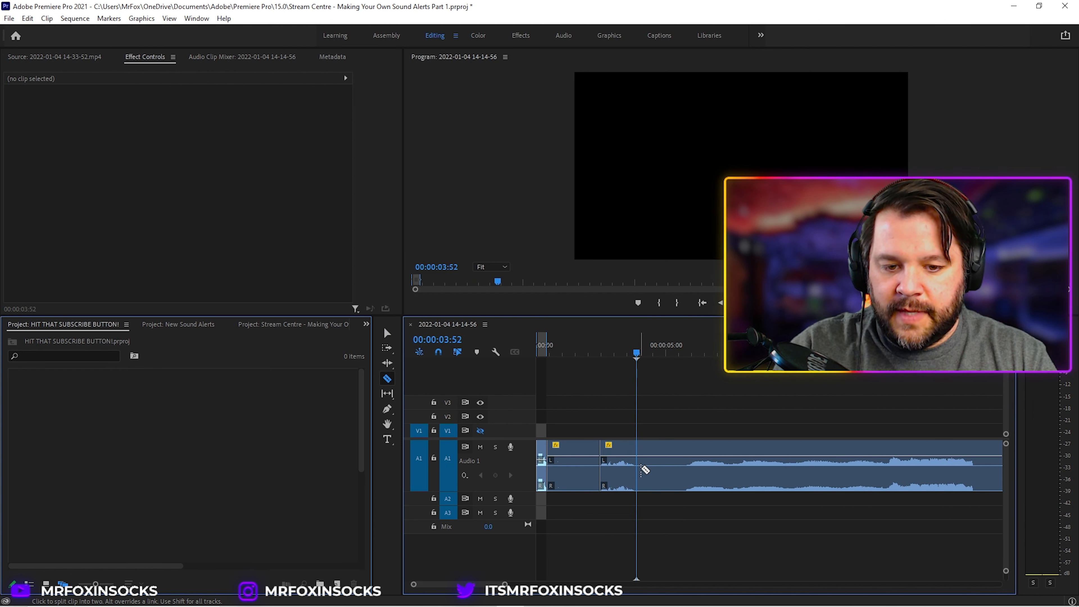
left_click(639, 469)
key("v")
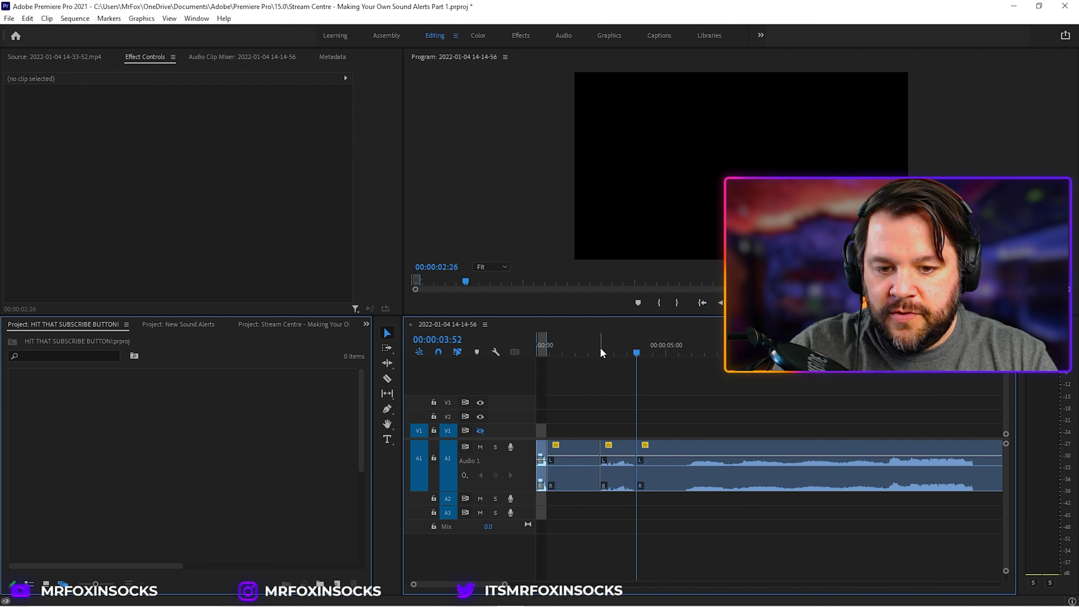
Step: Mark in and out points around the section between the two cuts, about 00:00:02:45 to 00:00:03:49
left_click(600, 353)
key("i")
key("space")
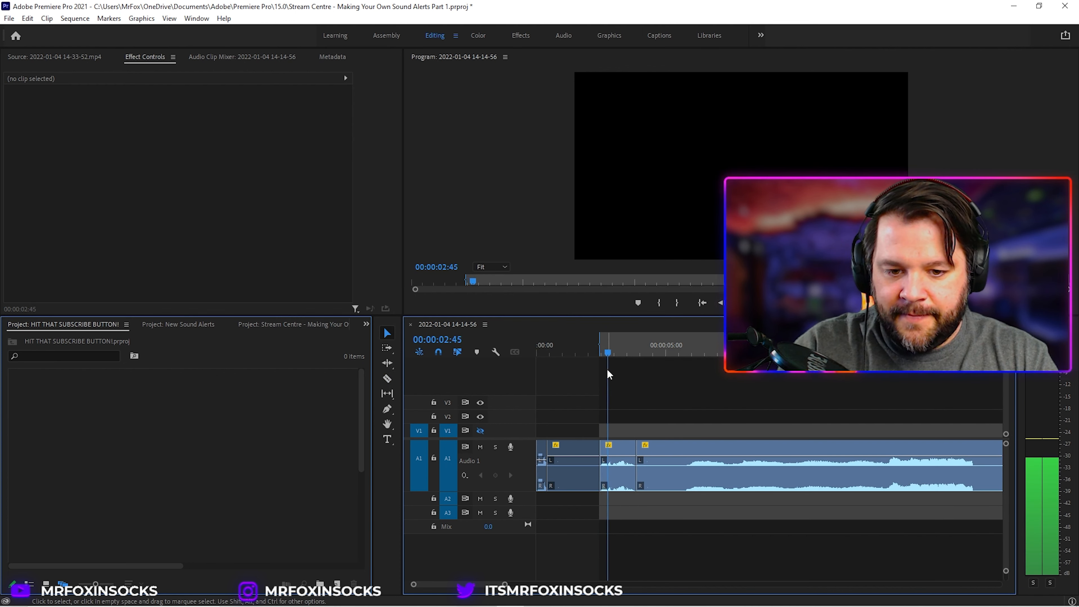
key("space")
key("o")
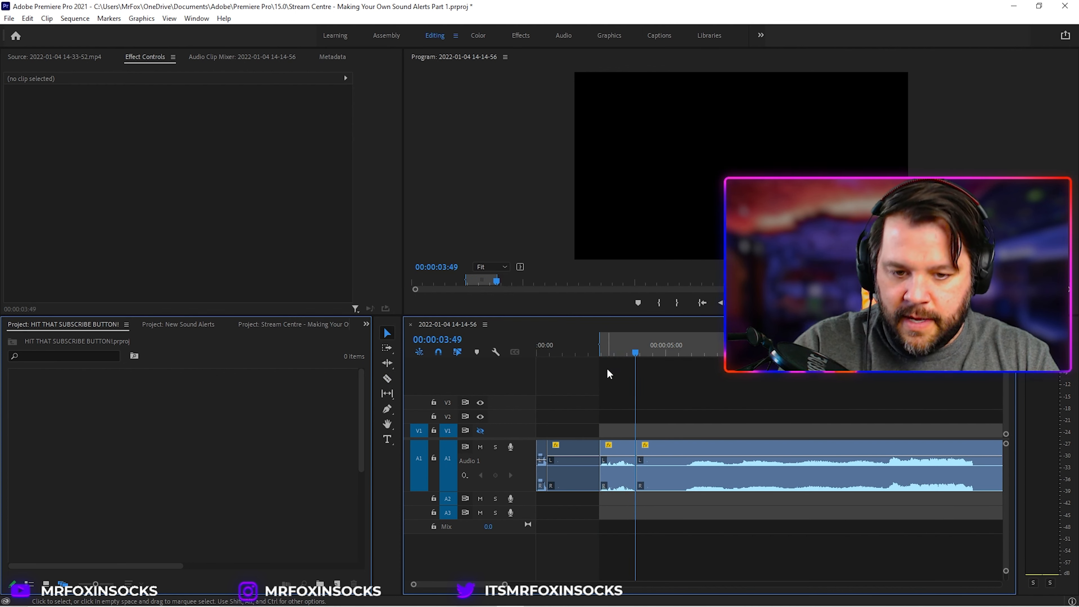
Step: Export the marked range as Icansmellyoutoo.mp3 to the Stream Sounds folder with the same MP3 settings
left_click(9, 19)
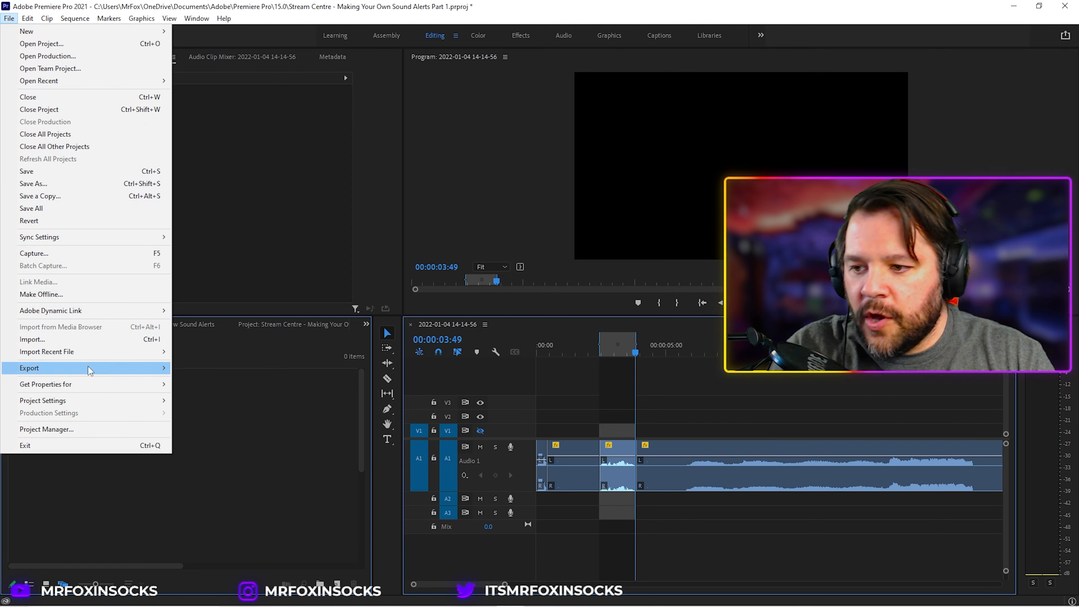
left_click(200, 368)
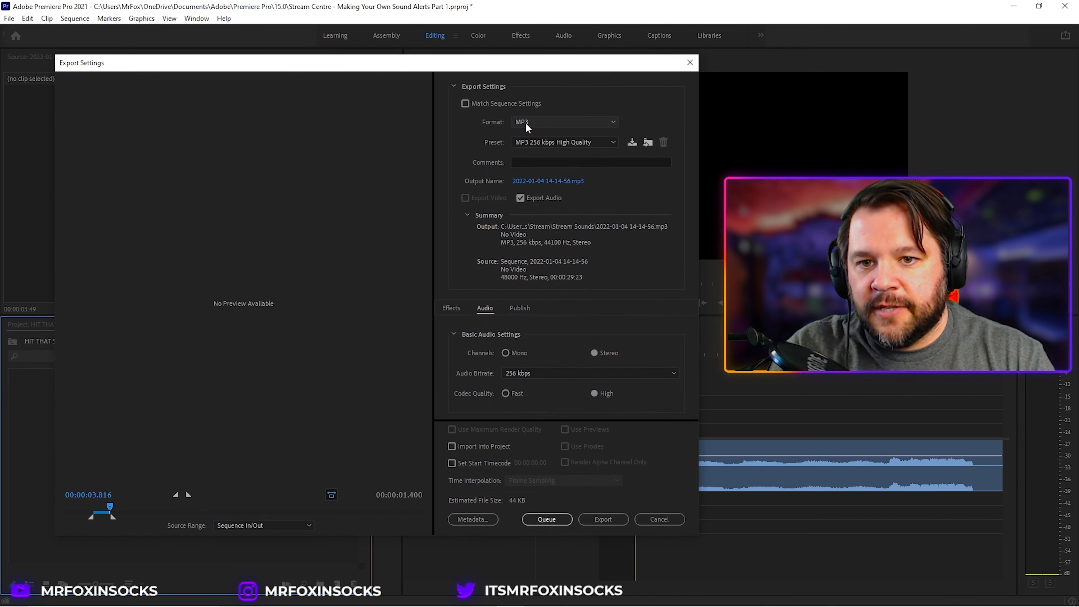
left_click(529, 182)
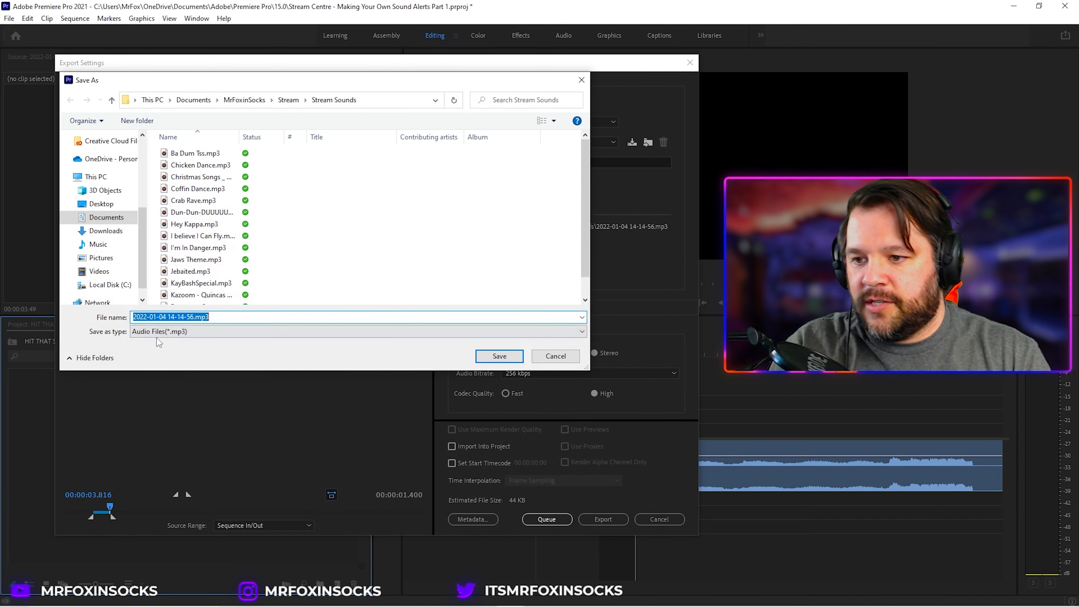
left_click(159, 318)
type("Ican")
type("sma")
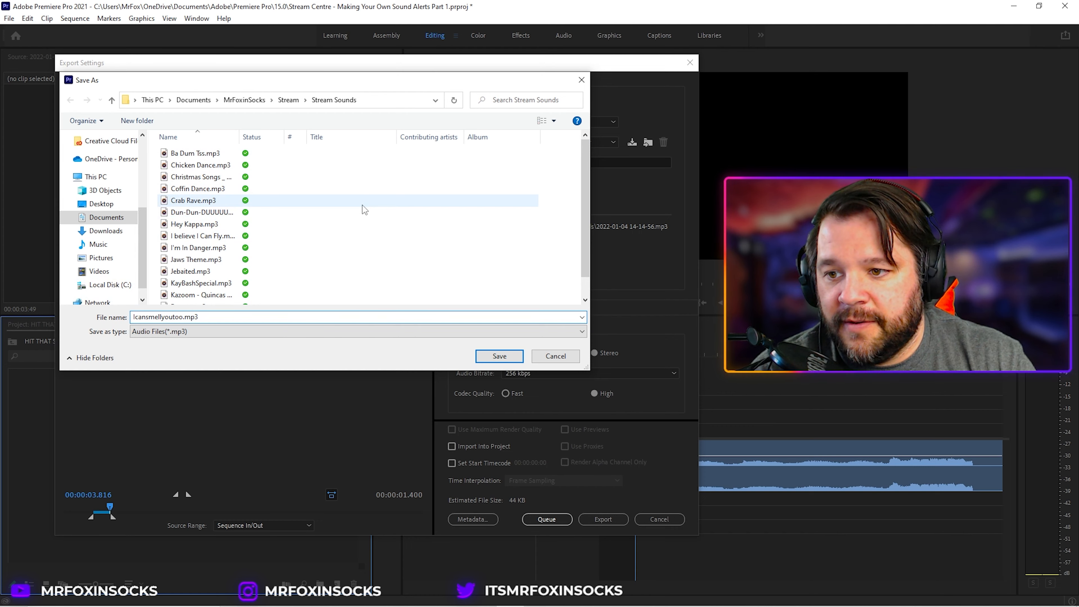
left_click(499, 356)
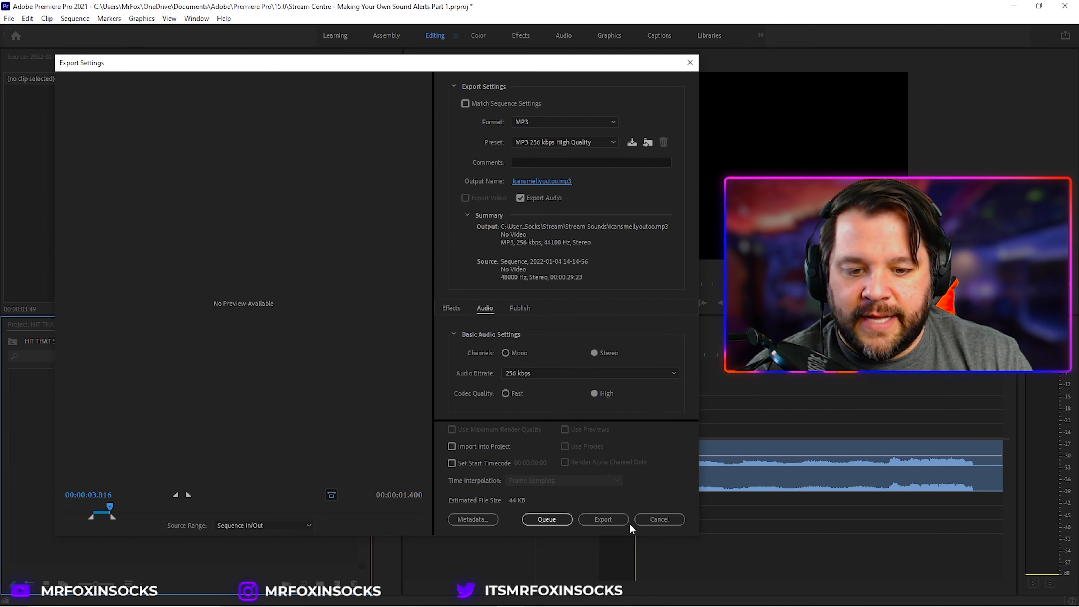
left_click(625, 521)
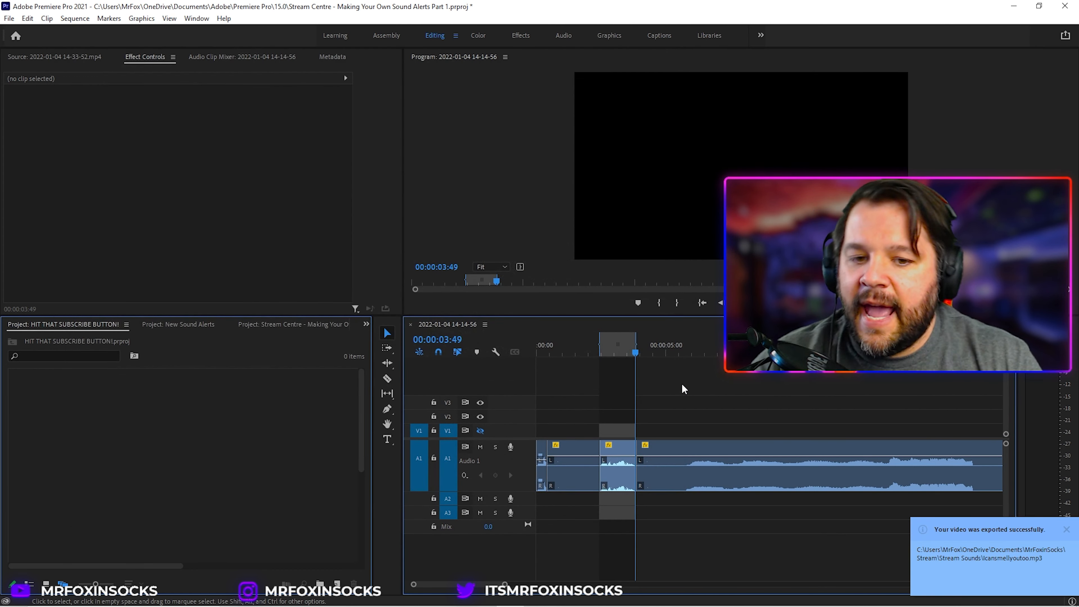
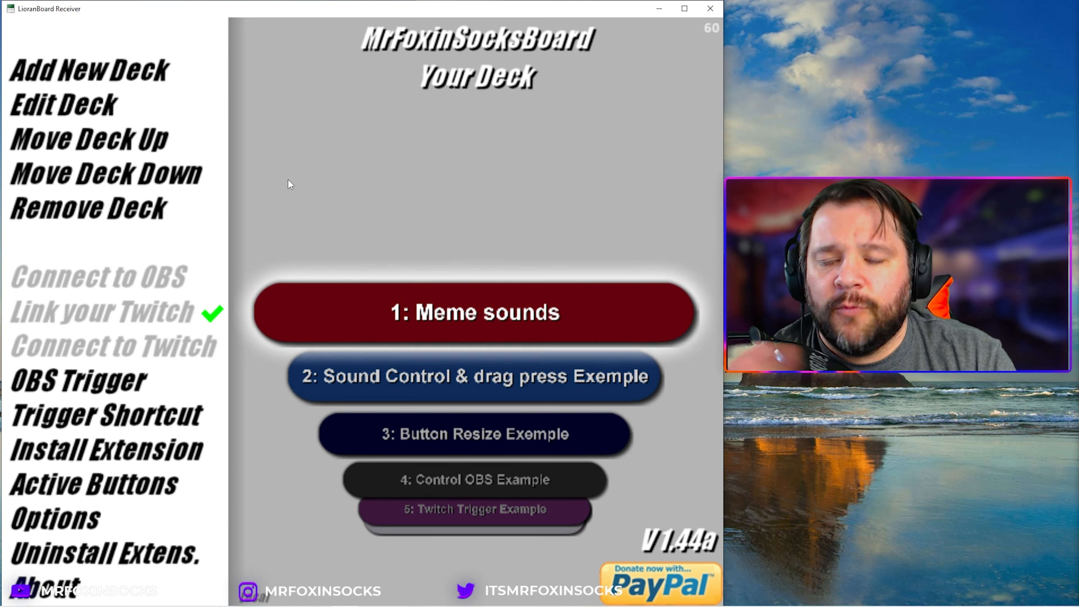
Step: Add a new deck, open it for editing and rename it StreamSounds2
left_click(87, 67)
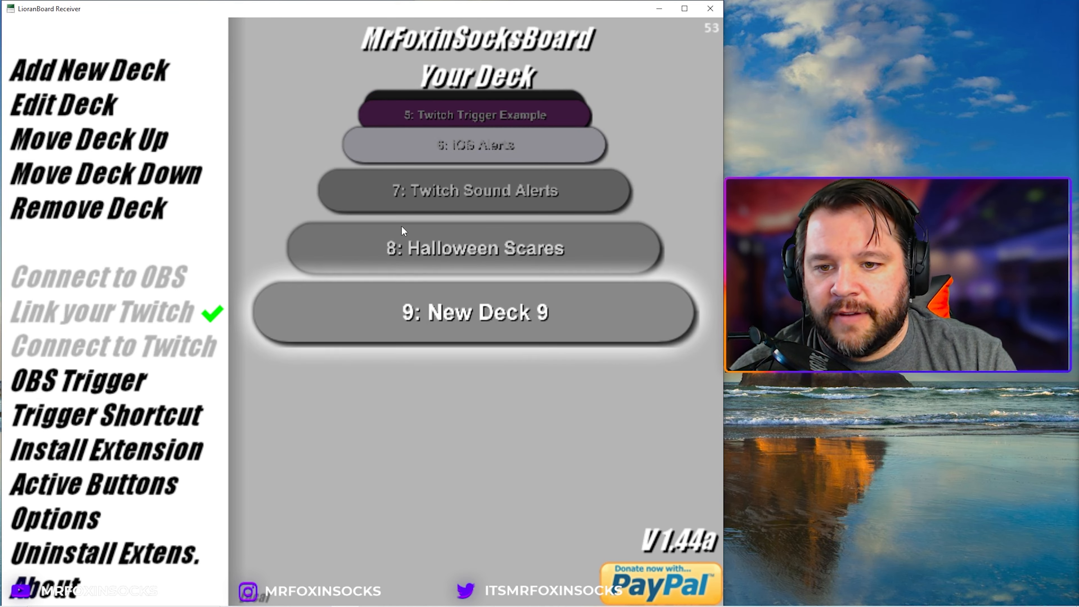
left_click(475, 312)
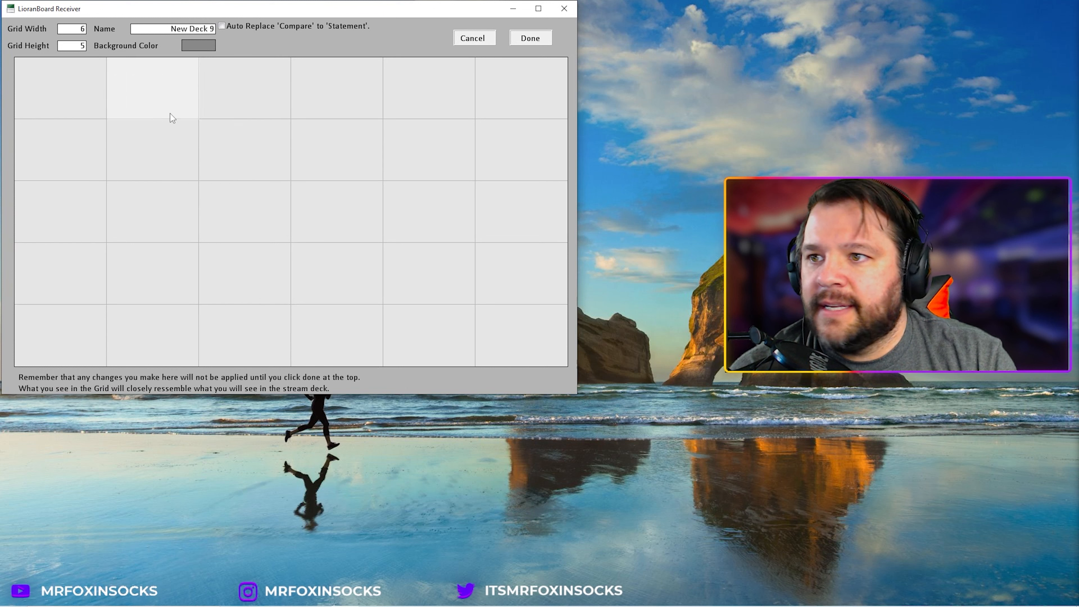
left_click_drag(163, 27, 219, 29)
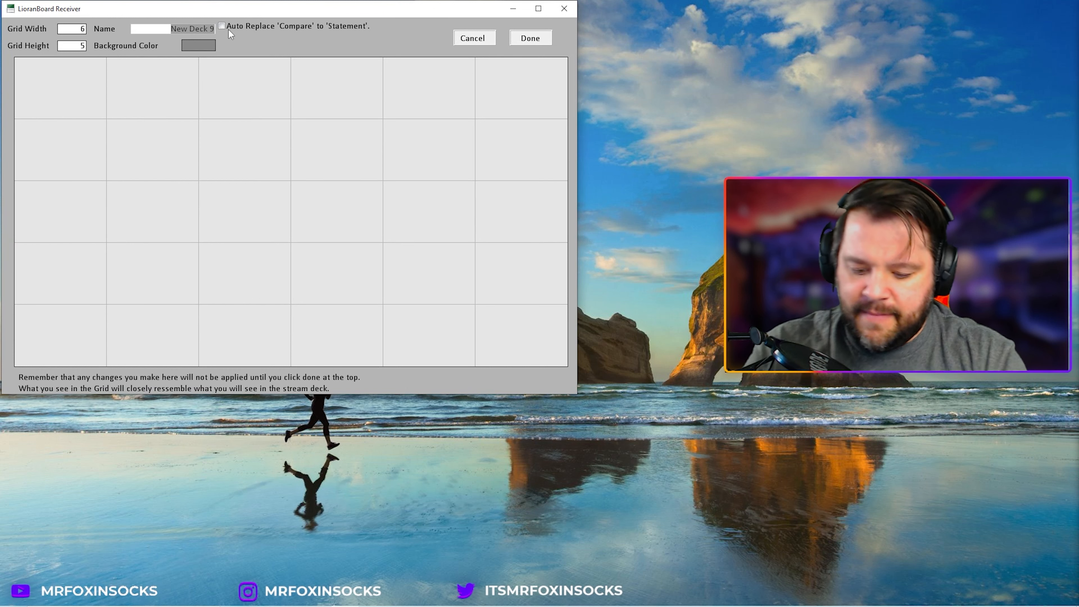
type("StreamSoun")
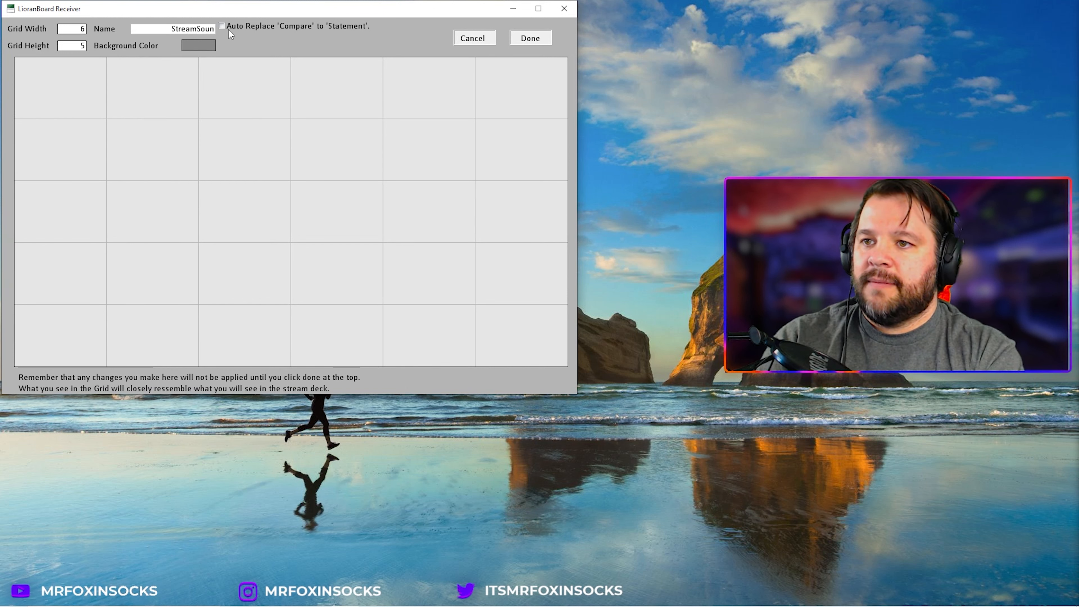
type("ds2")
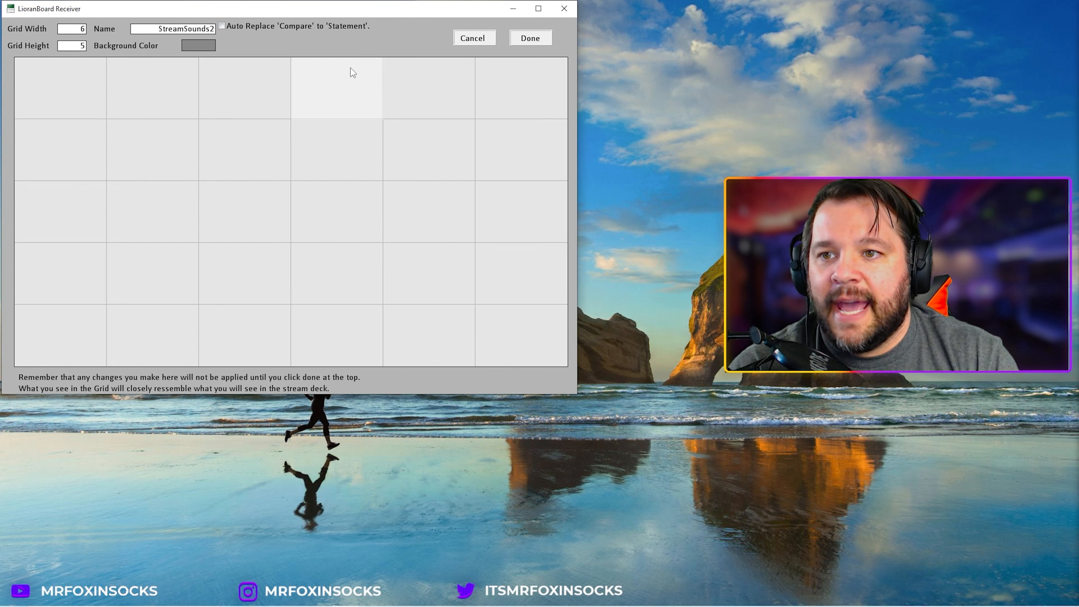
Step: Create a button in the first grid cell and set its displayed text to KayBashSpecial
left_click(58, 83)
left_click(270, 175)
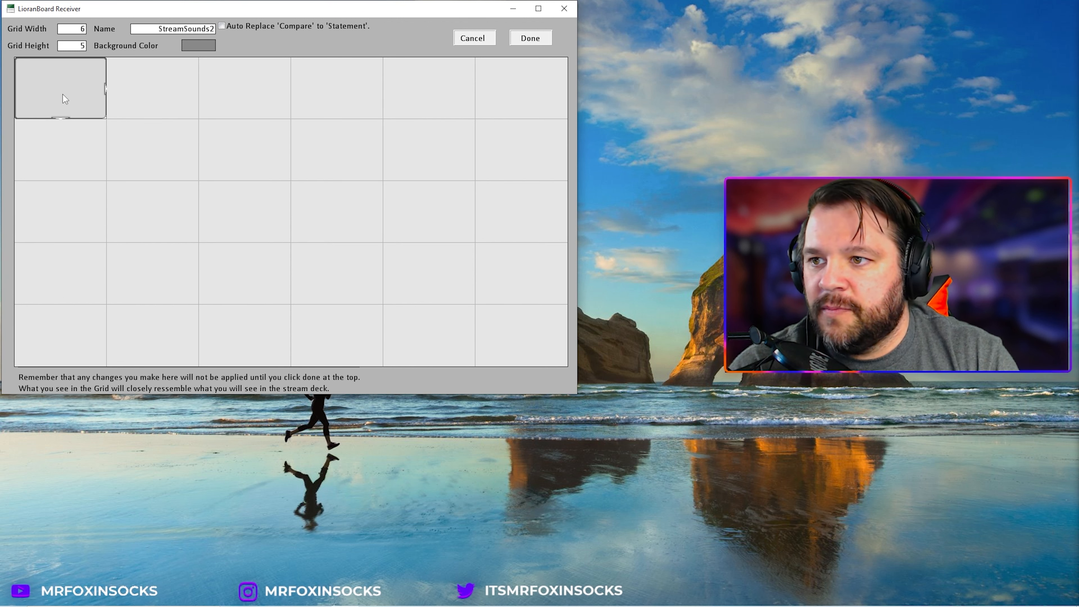
right_click(54, 89)
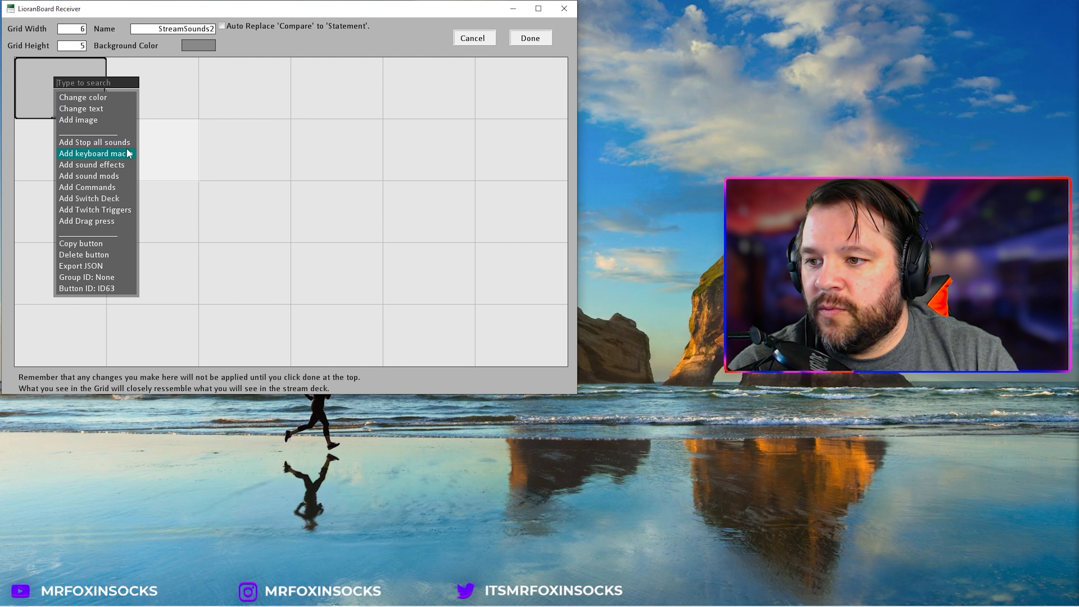
left_click(112, 107)
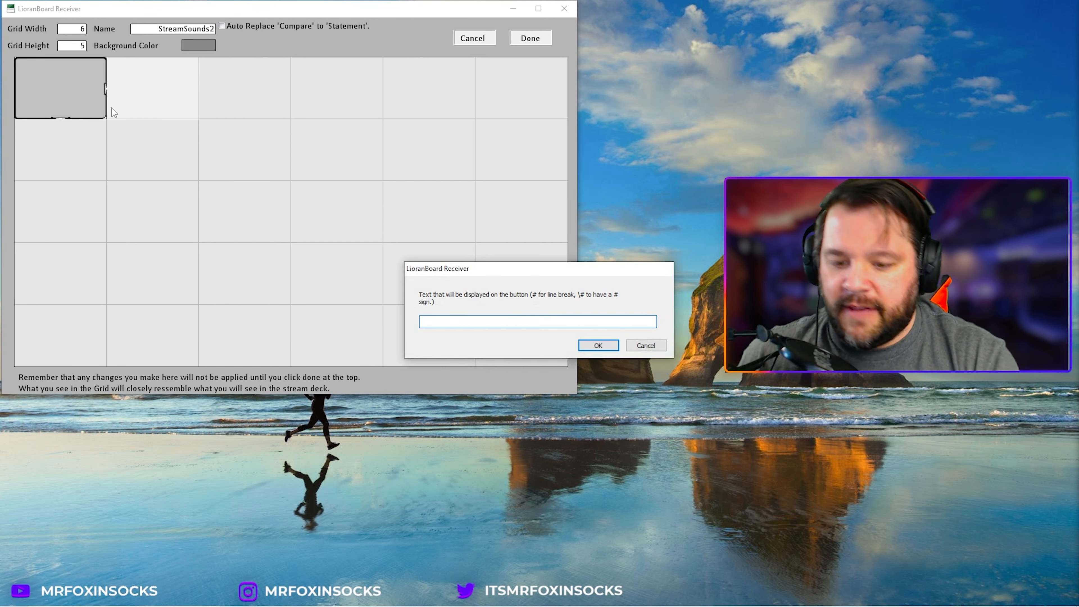
type("KayBash")
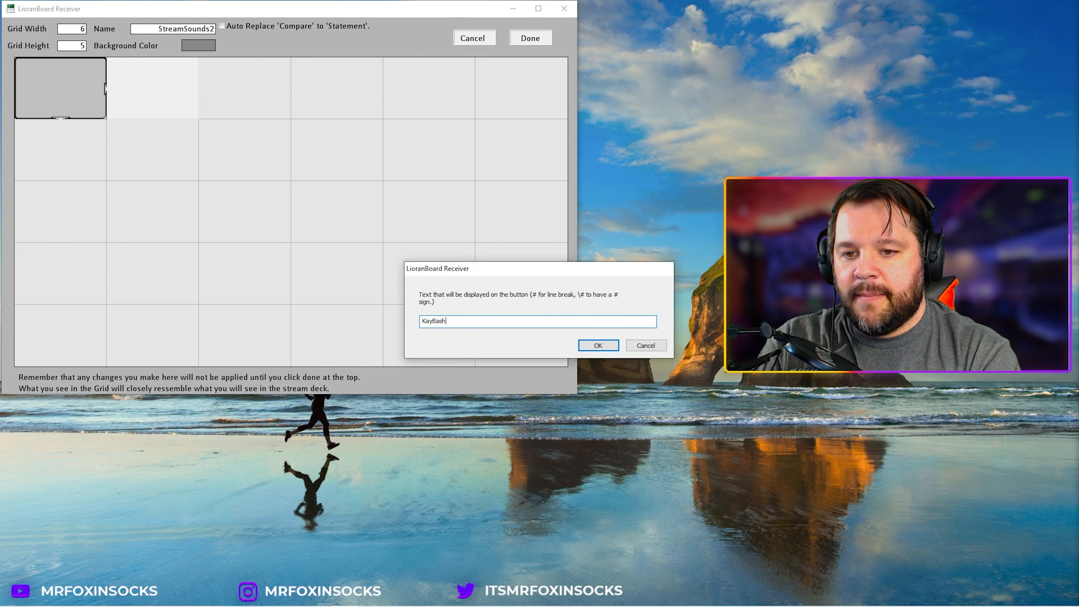
type("Special")
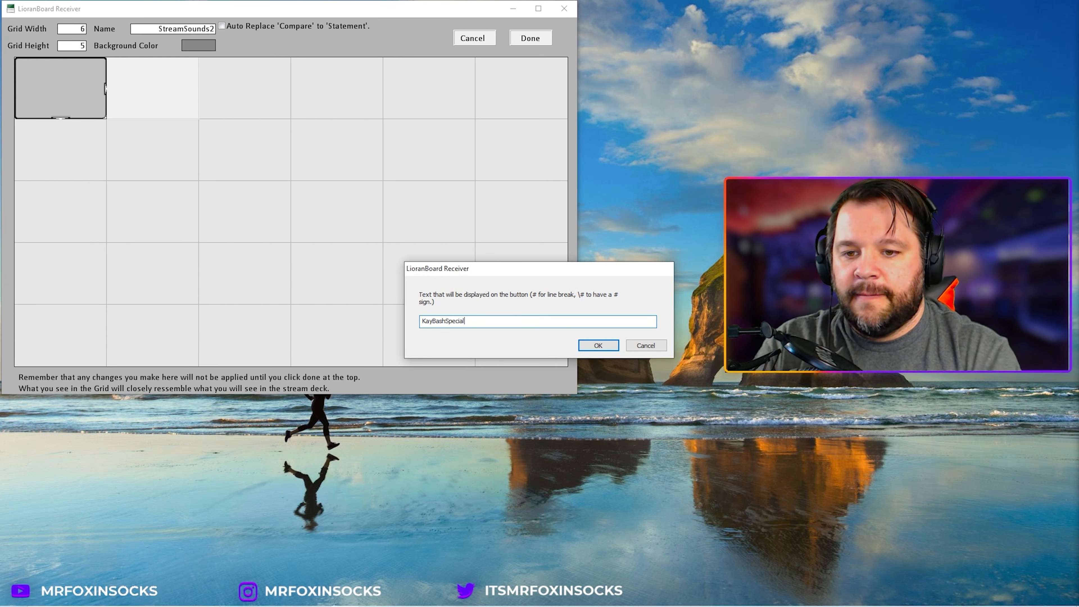
left_click(597, 345)
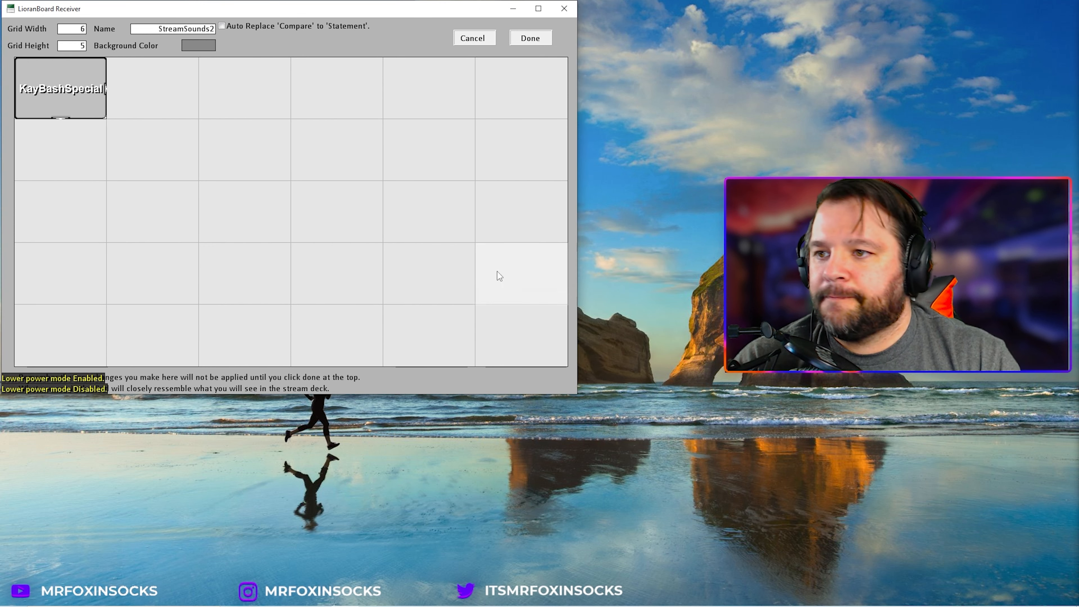
Step: Add a Twitch Bits trigger with minimum and maximum of 100 to the button, adding it to the request queue
right_click(69, 88)
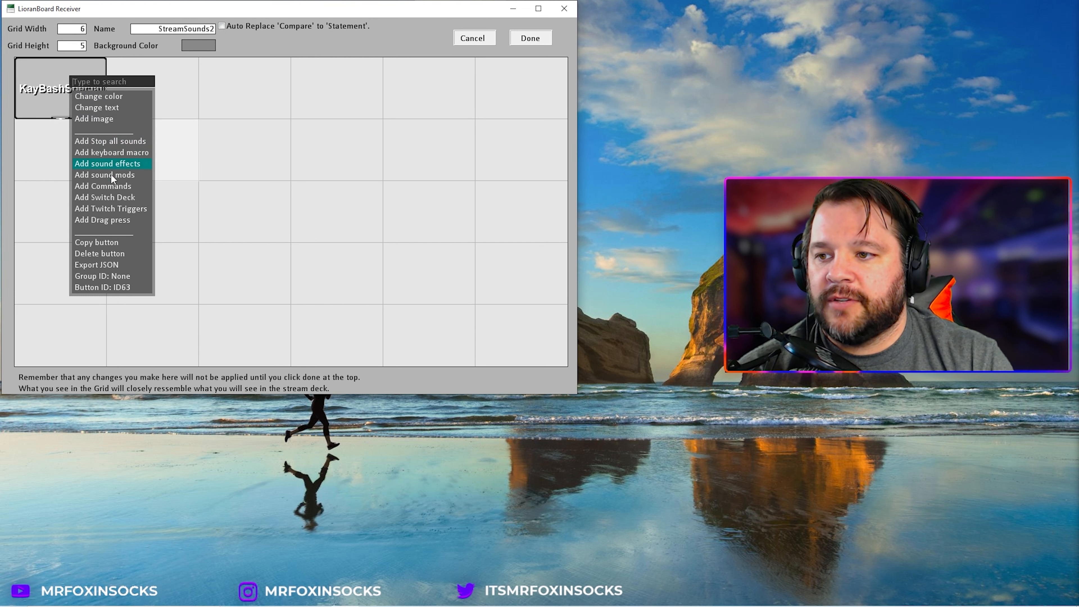
left_click(111, 209)
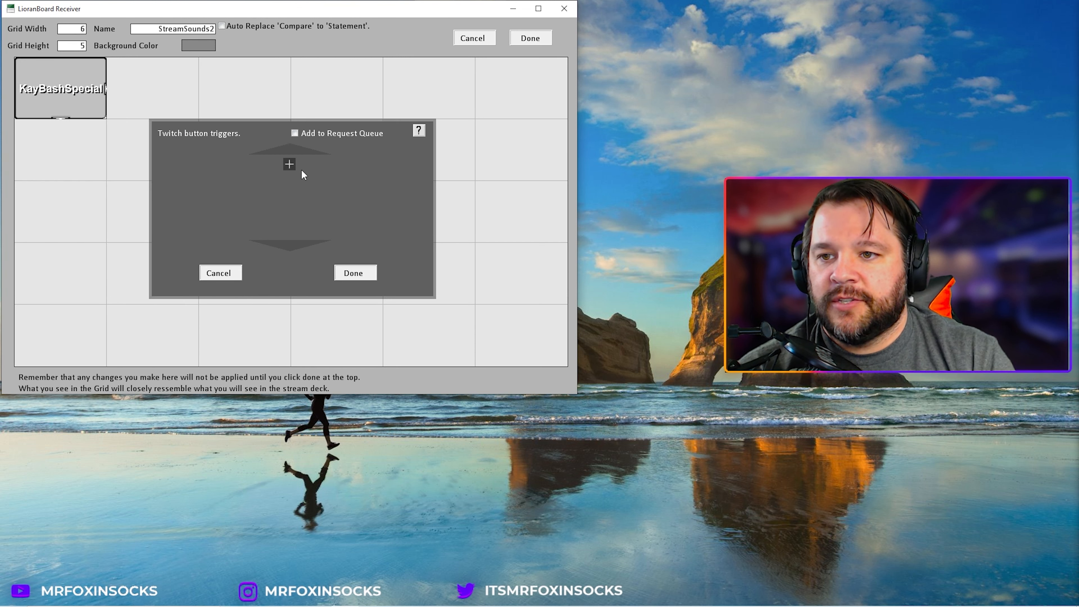
left_click(290, 164)
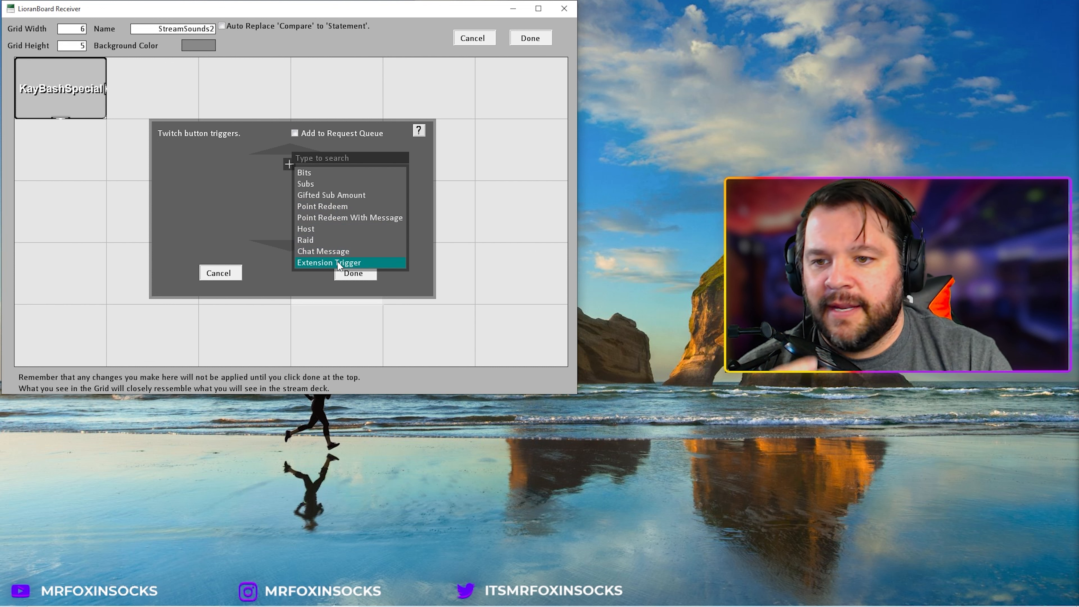
left_click(308, 173)
left_click(306, 172)
type("100")
key("Tab")
type("1")
key("BackSpace")
key("BackSpace")
key("BackSpace")
key("BackSpace")
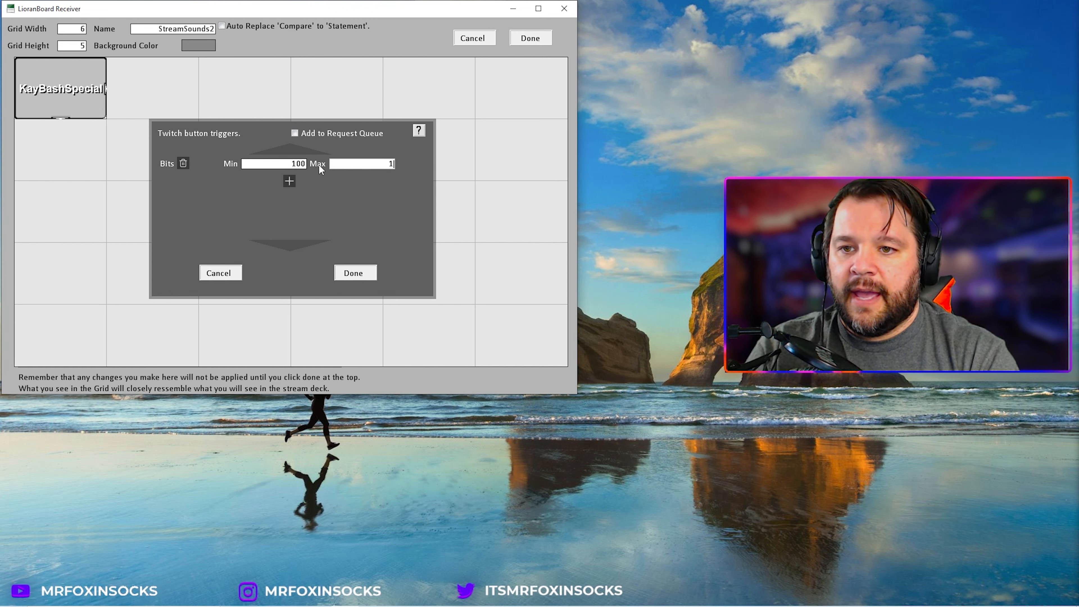
type("100")
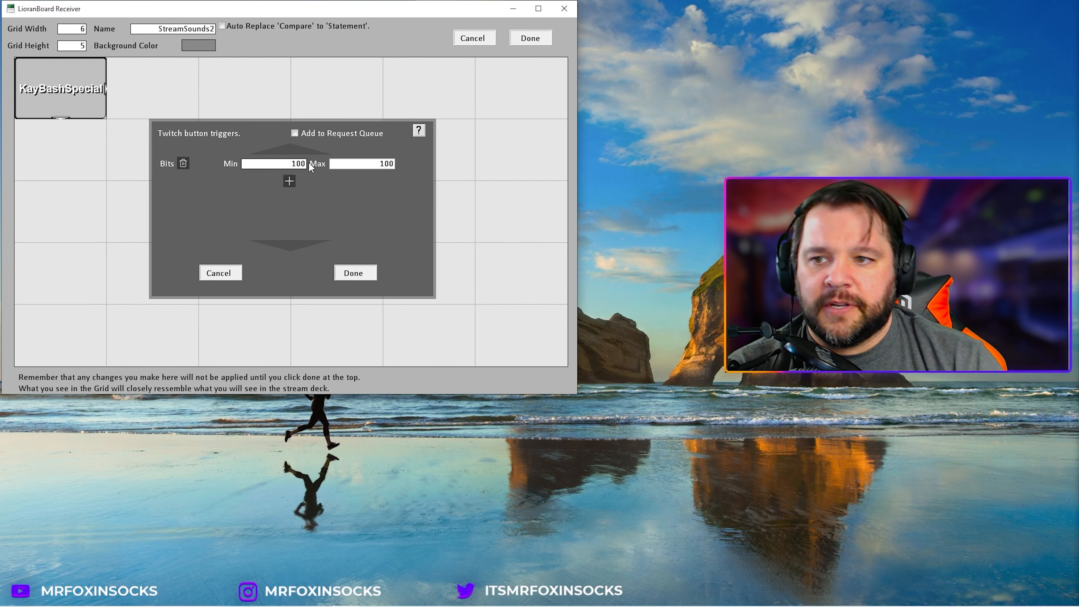
left_click(295, 133)
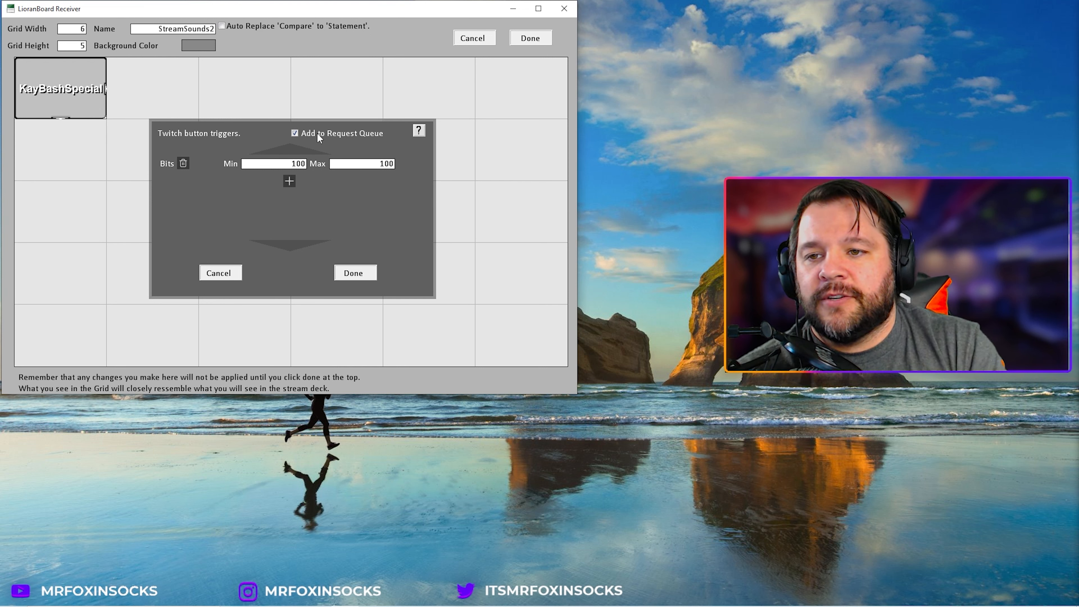
left_click(346, 276)
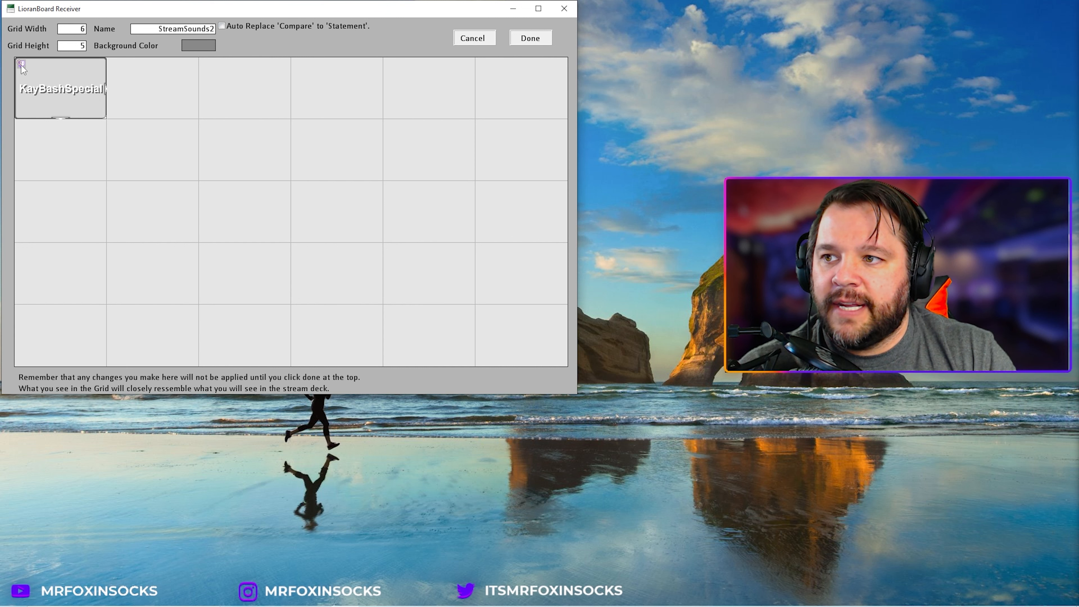
Step: Open the button's command editor and change the first command to Source Change Visibility
right_click(66, 68)
left_click(99, 176)
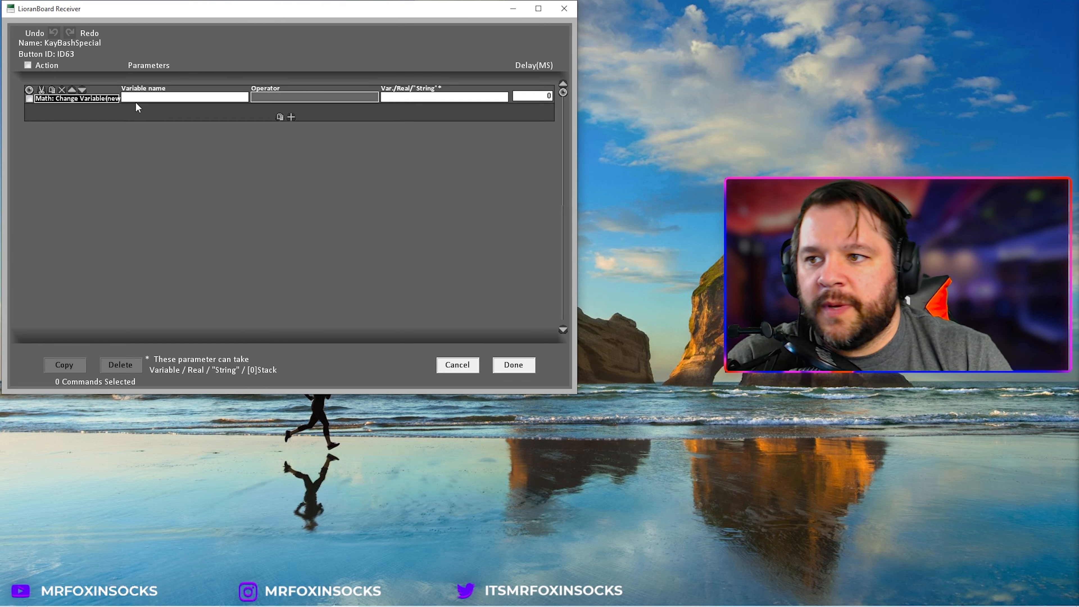
left_click(96, 98)
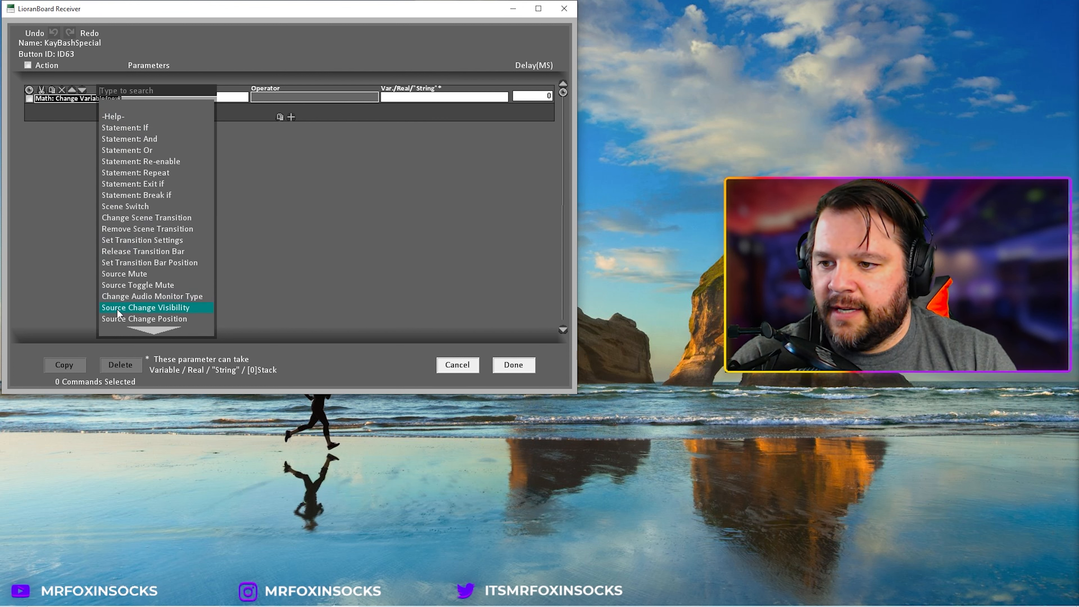
left_click(174, 308)
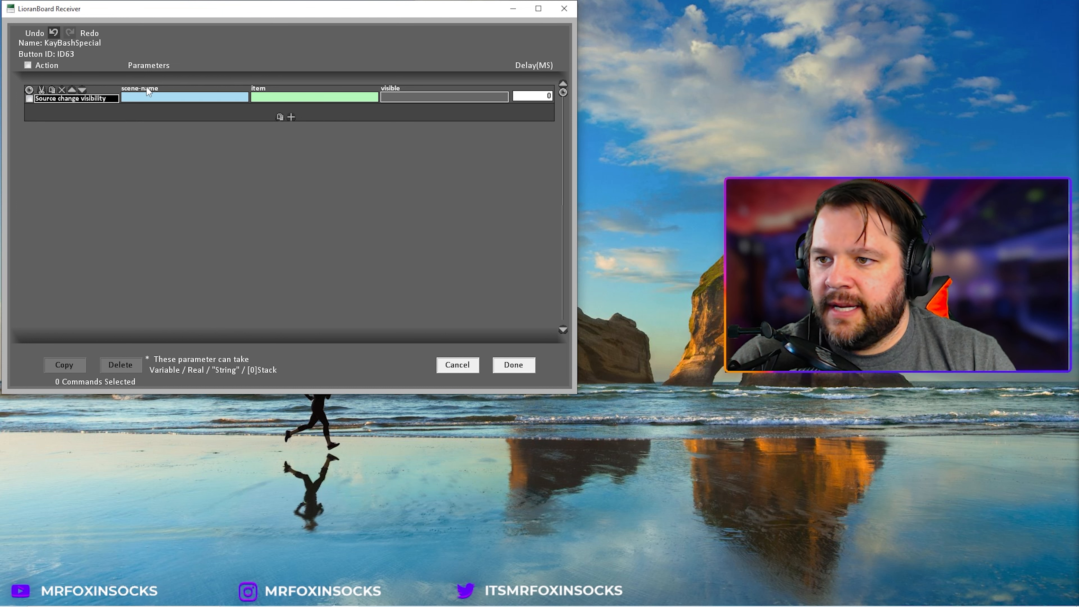
Step: Set the command to make KayBashSpecial.mp3 in the StreamSounds scene visible (true)
left_click(156, 100)
scroll(239, 251, "down", 6)
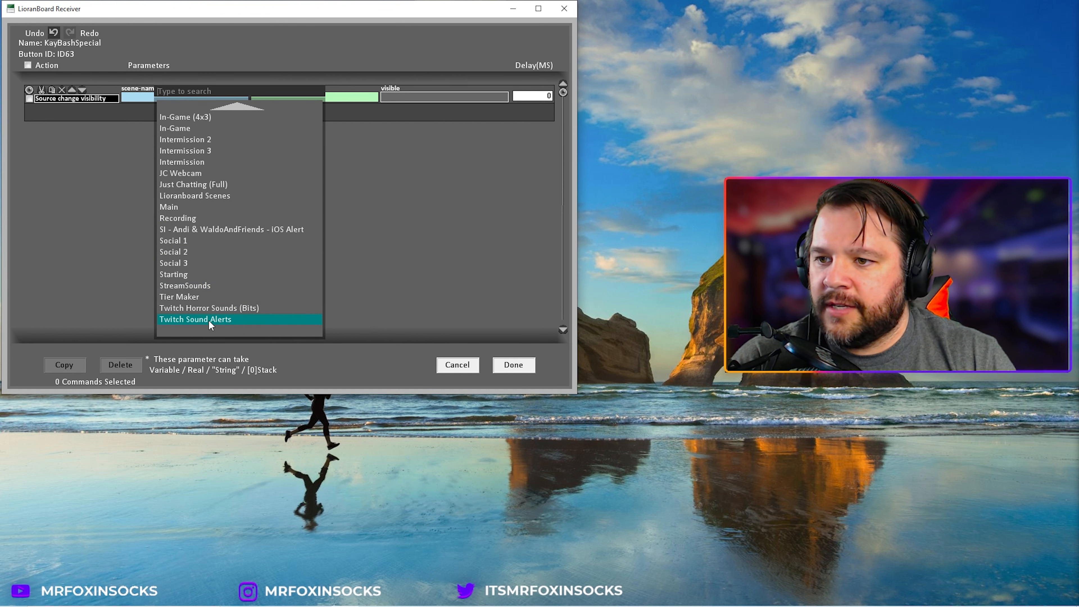
left_click(217, 286)
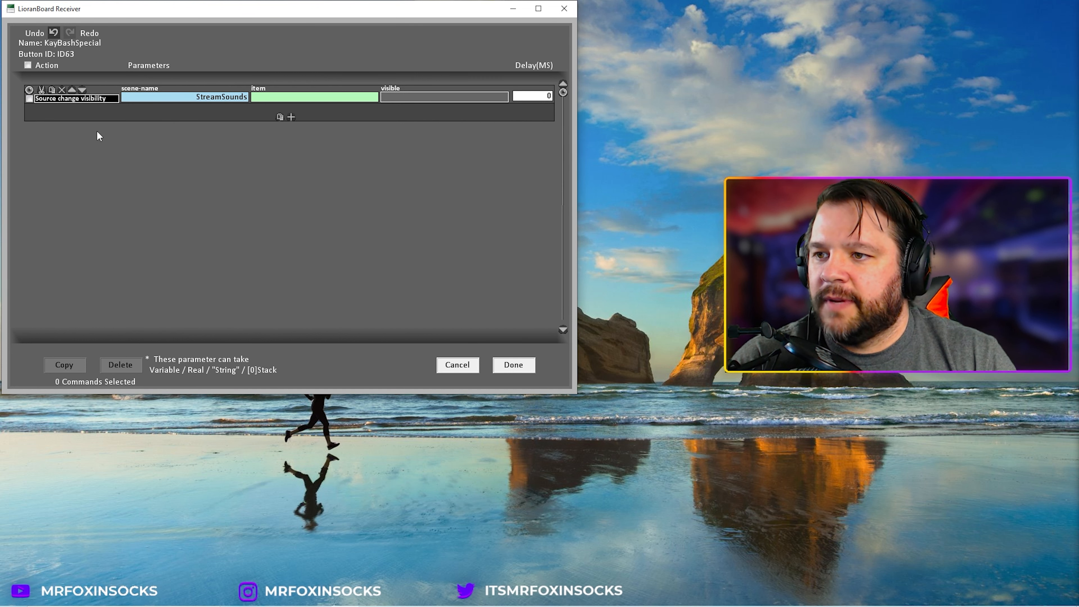
left_click(304, 98)
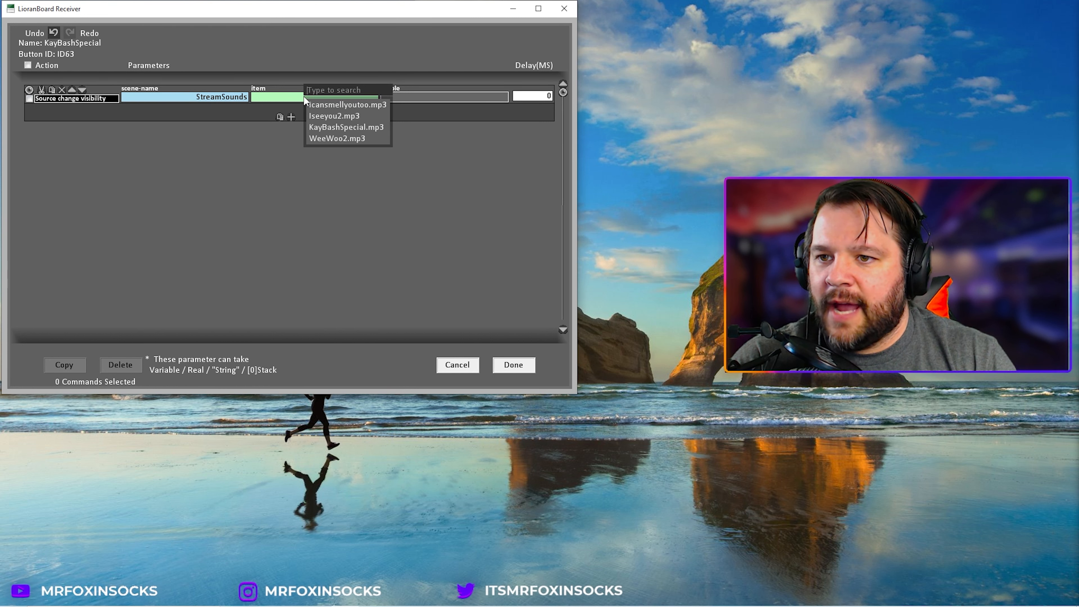
left_click(332, 127)
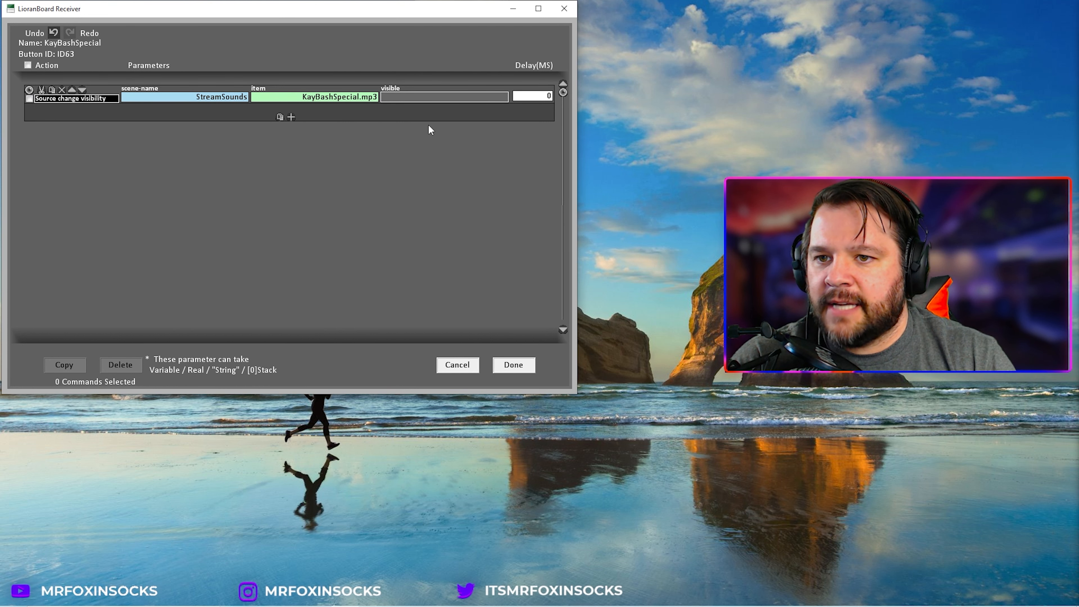
left_click(410, 96)
left_click(423, 106)
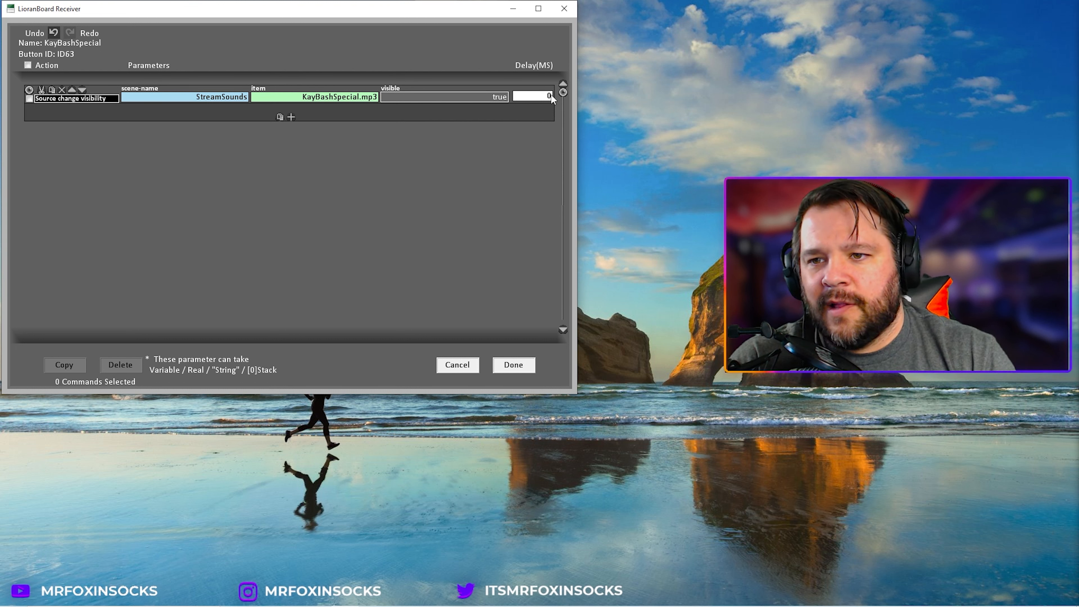
Step: Duplicate the visibility command and set the copy's visible value to false
left_click(29, 98)
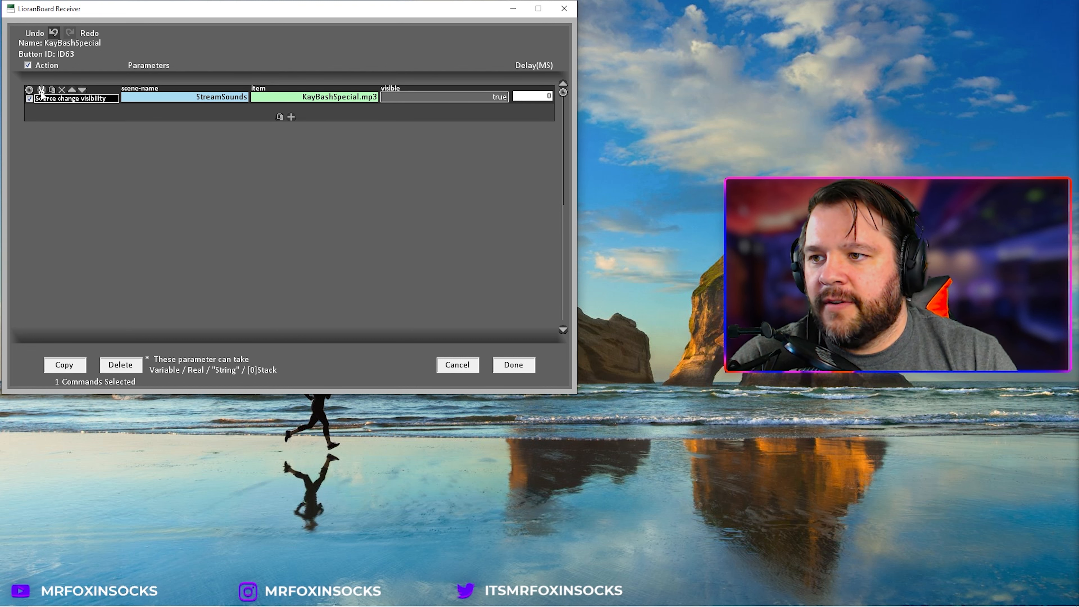
left_click(41, 94)
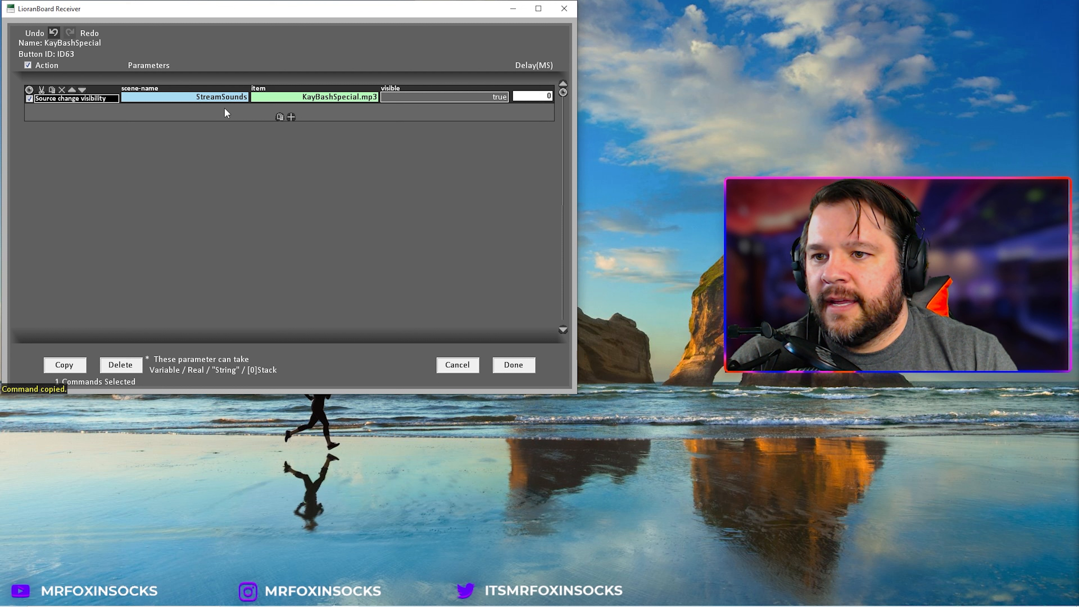
left_click(280, 117)
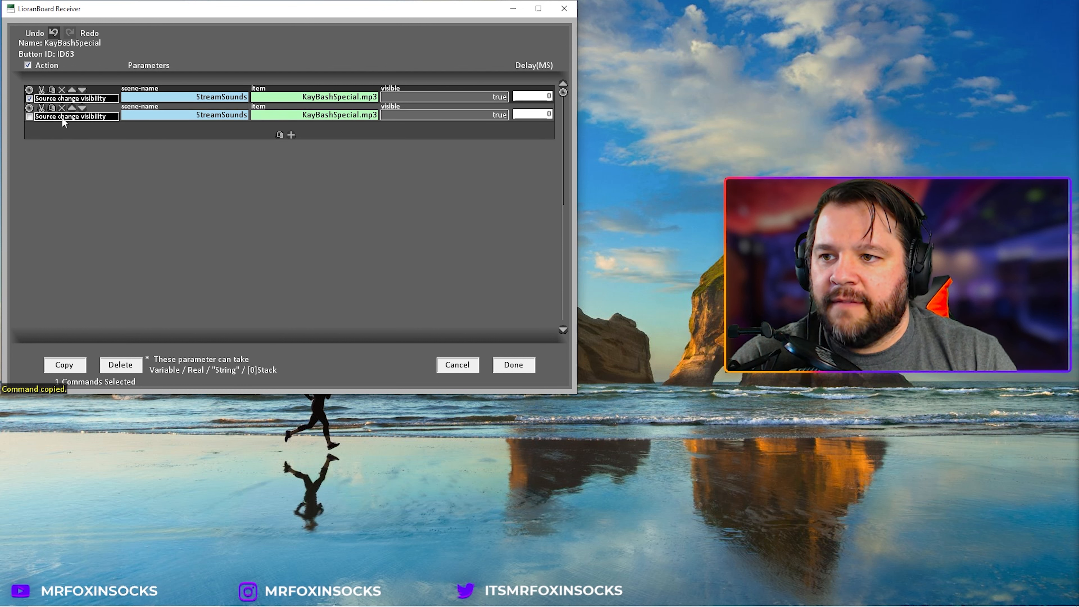
left_click(451, 114)
left_click(464, 133)
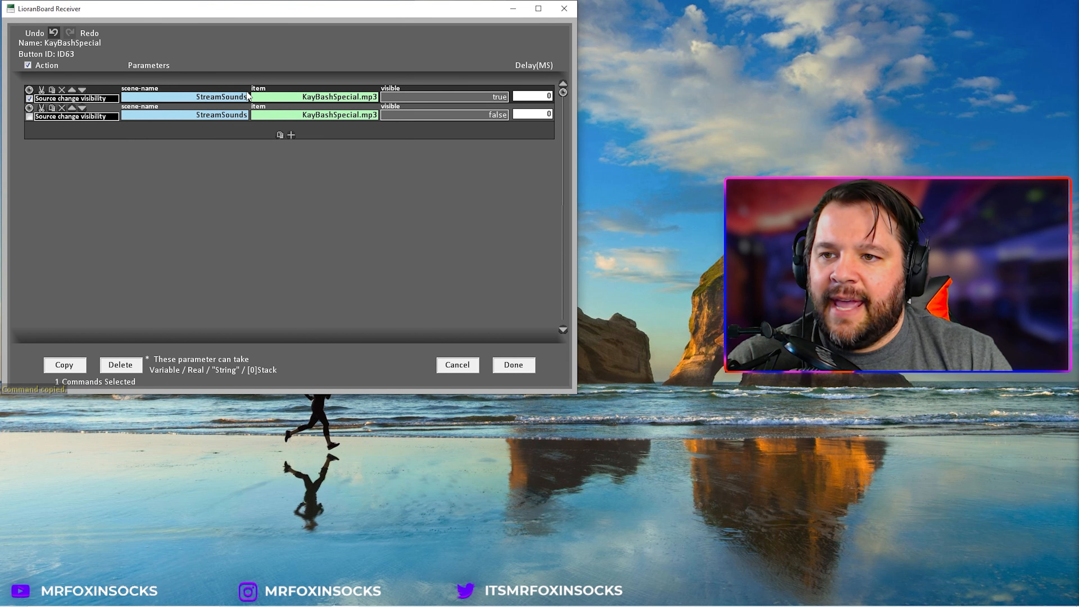
Step: Set the second command's delay to 2000 ms
mouse_move(246, 92)
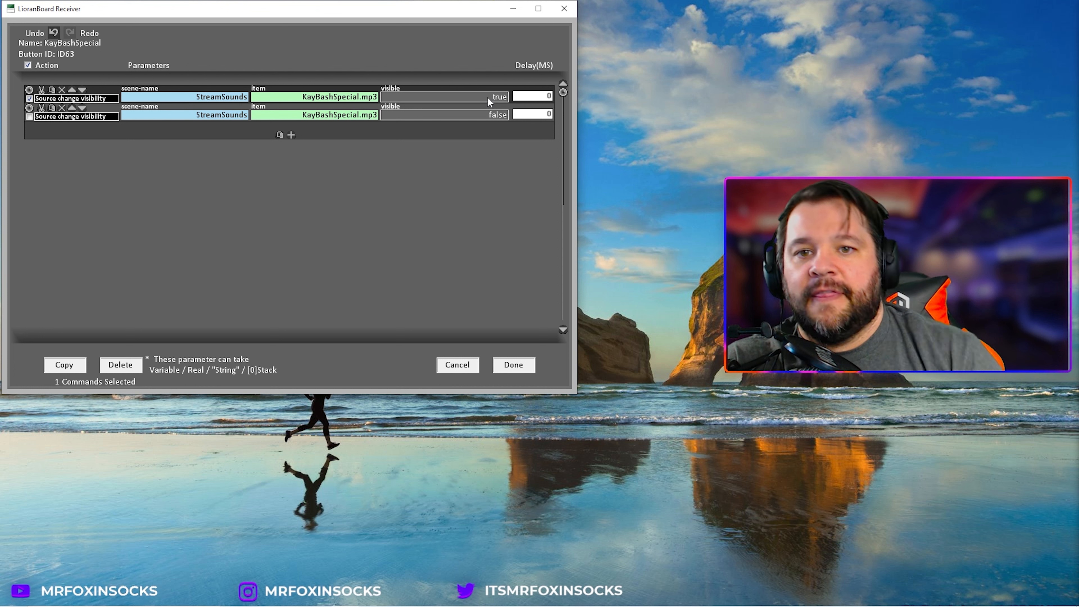
left_click(542, 113)
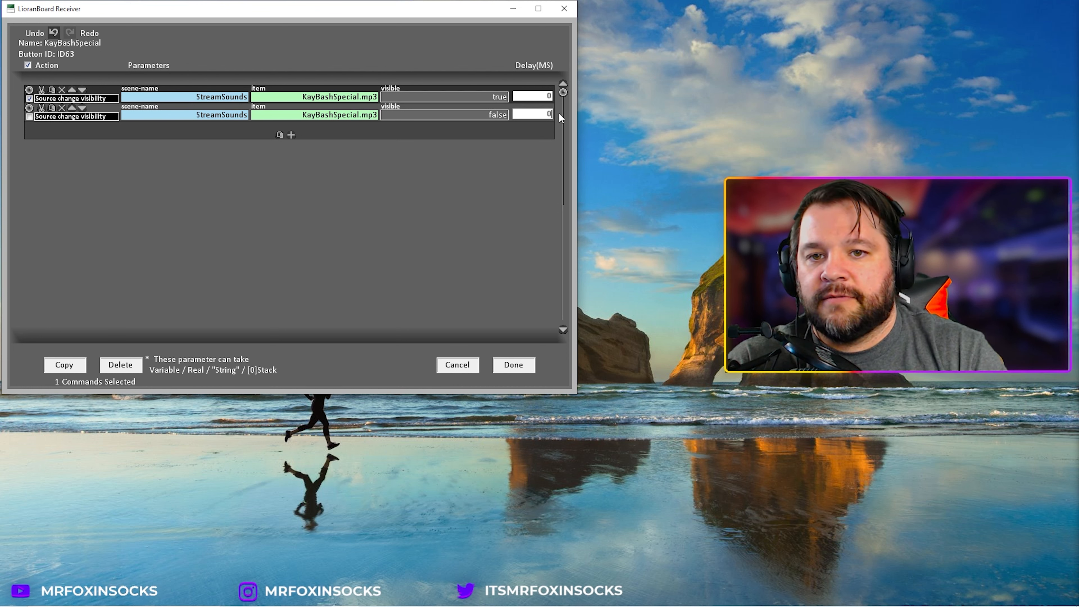
type("2000")
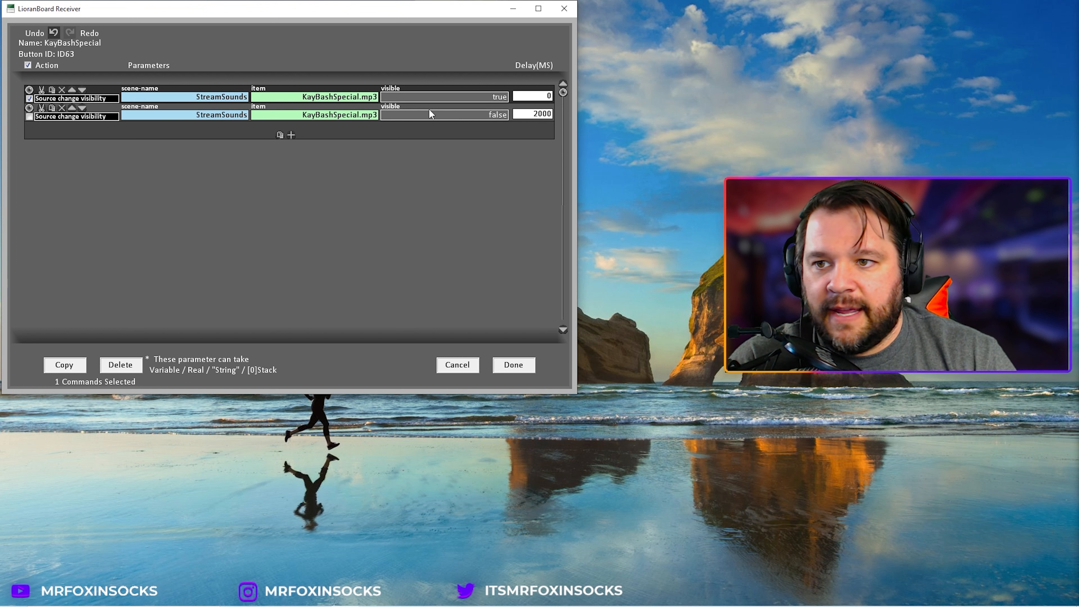
left_click(346, 97)
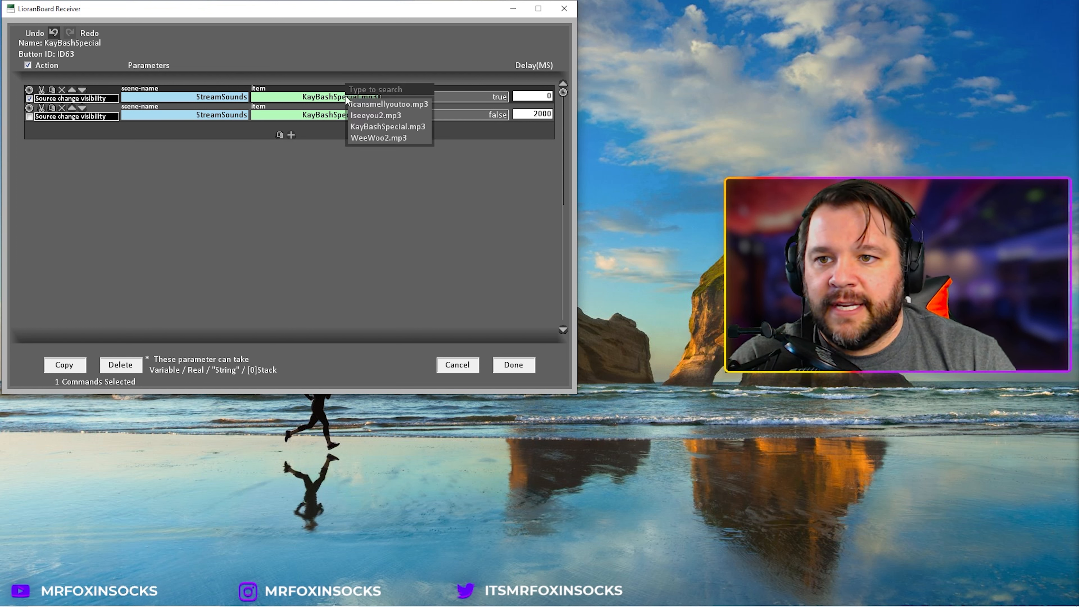
left_click(456, 206)
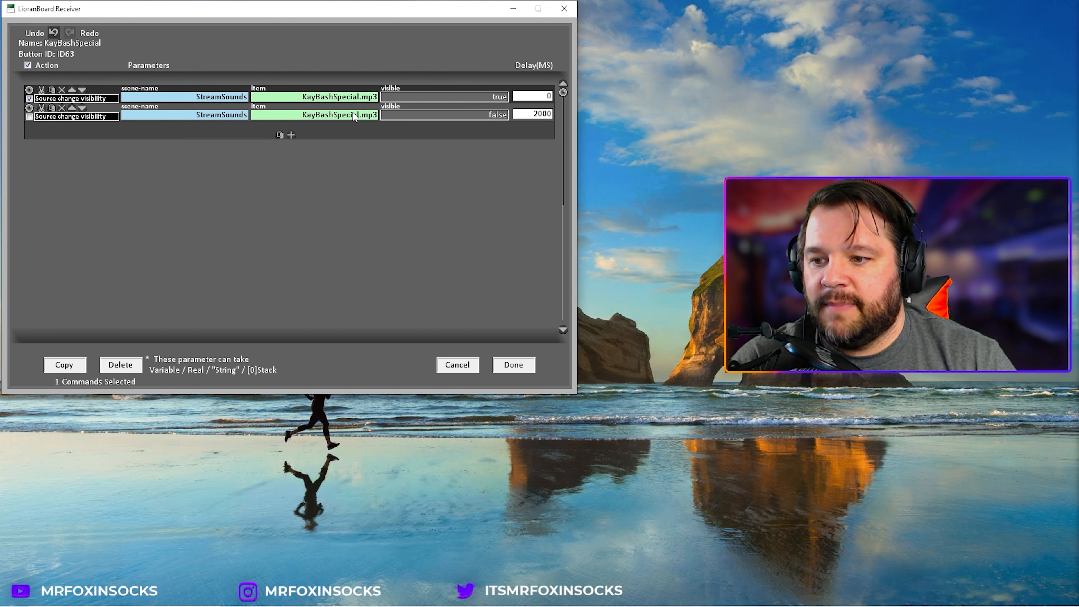
Step: Save the KayBashSpecial commands and add a new button in the grid cell next to it
left_click(513, 364)
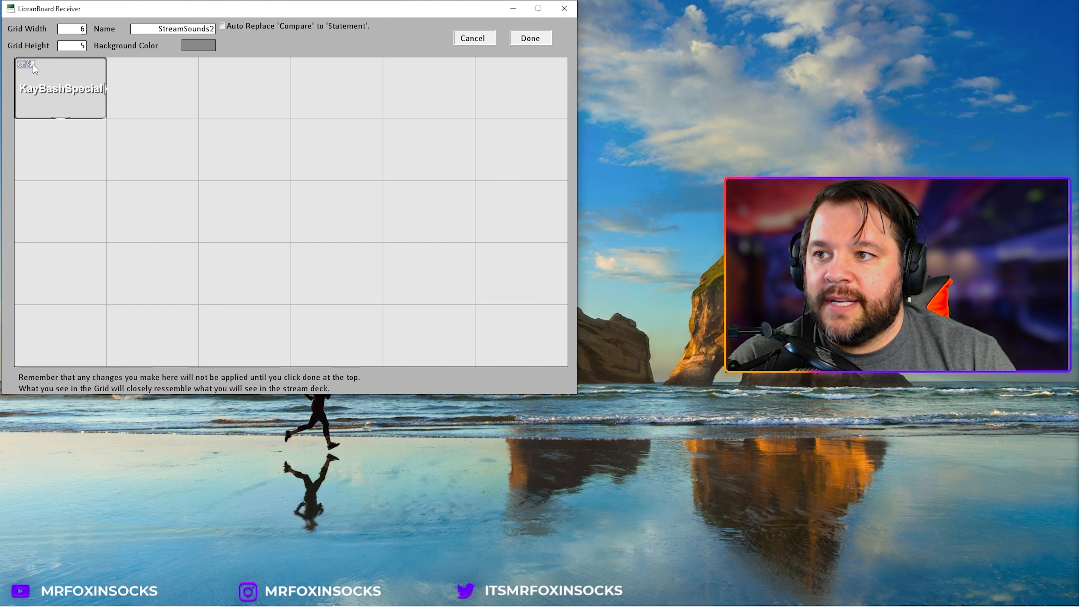
left_click(73, 89)
right_click(73, 91)
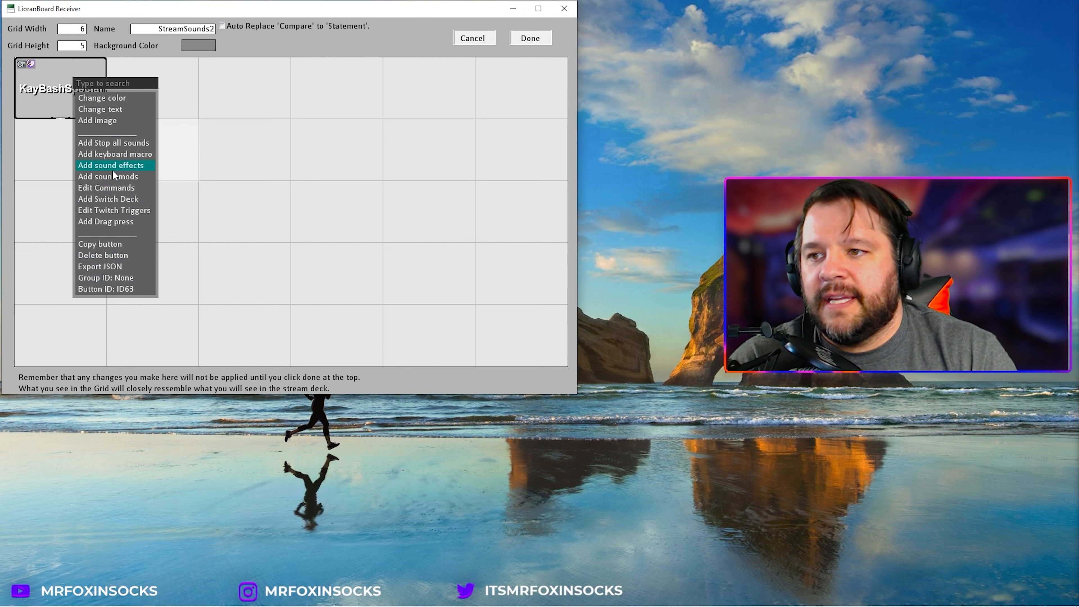
left_click(223, 183)
left_click(151, 89)
left_click(257, 177)
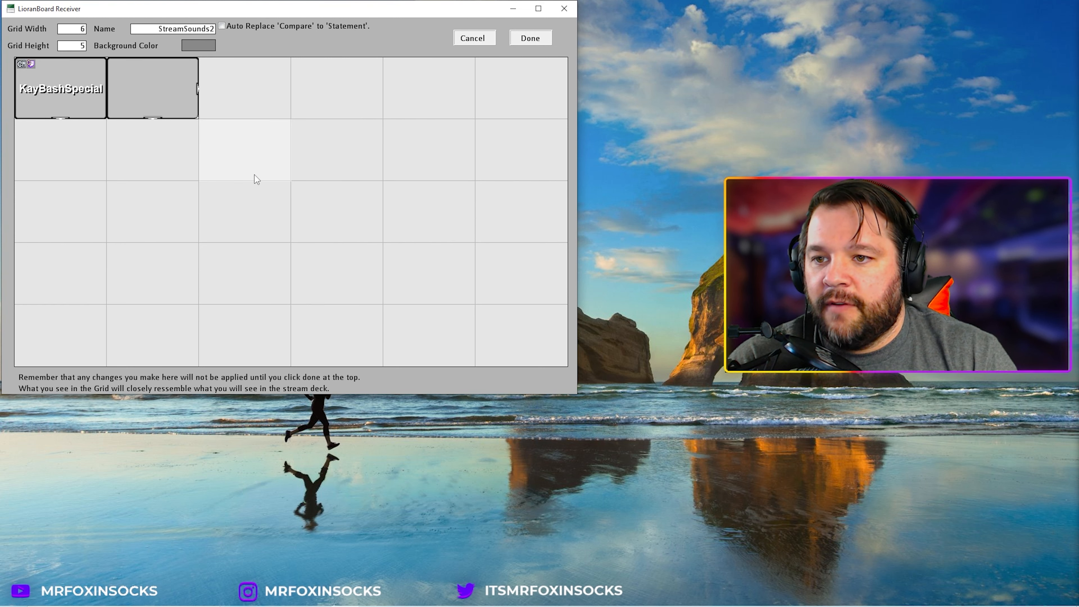
Step: Change the new button's text to I see you
right_click(163, 91)
left_click(197, 106)
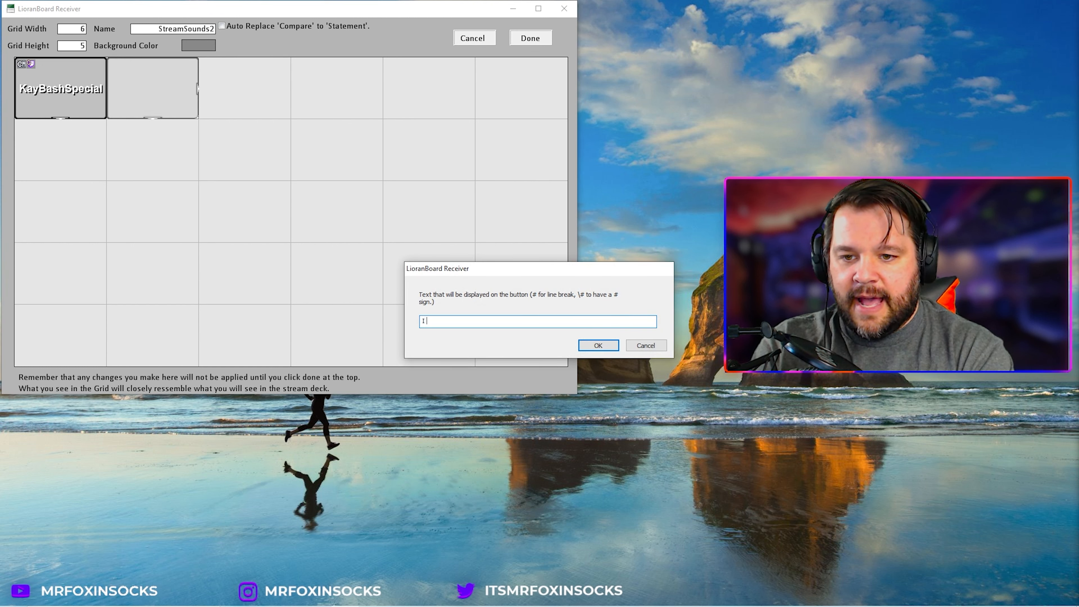
left_click(597, 345)
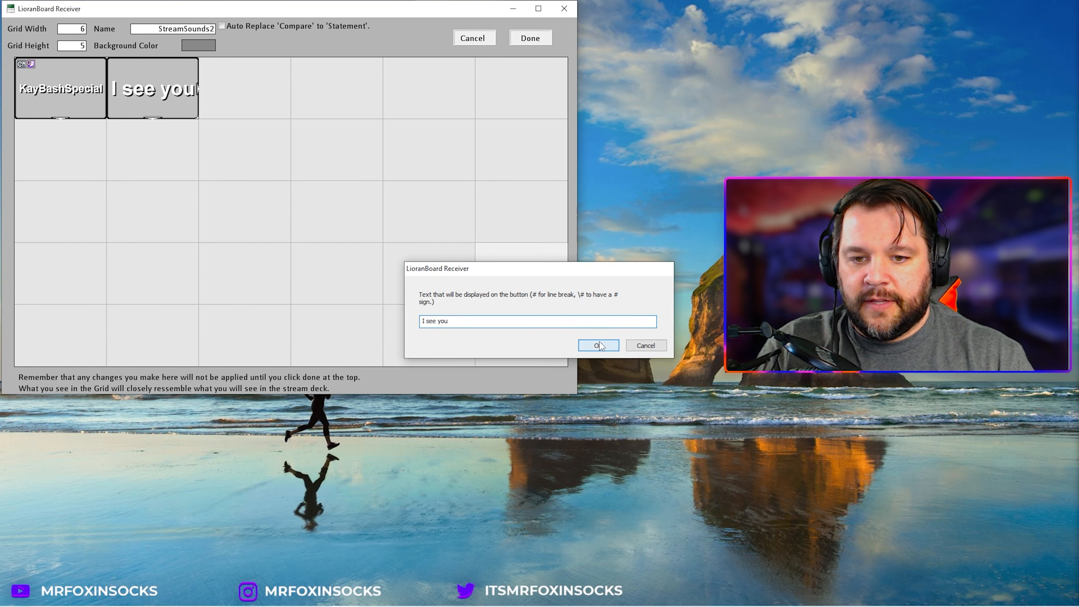
Step: Add a Bits Twitch trigger to the I see you button with minimum and maximum both 250
right_click(127, 71)
left_click(187, 203)
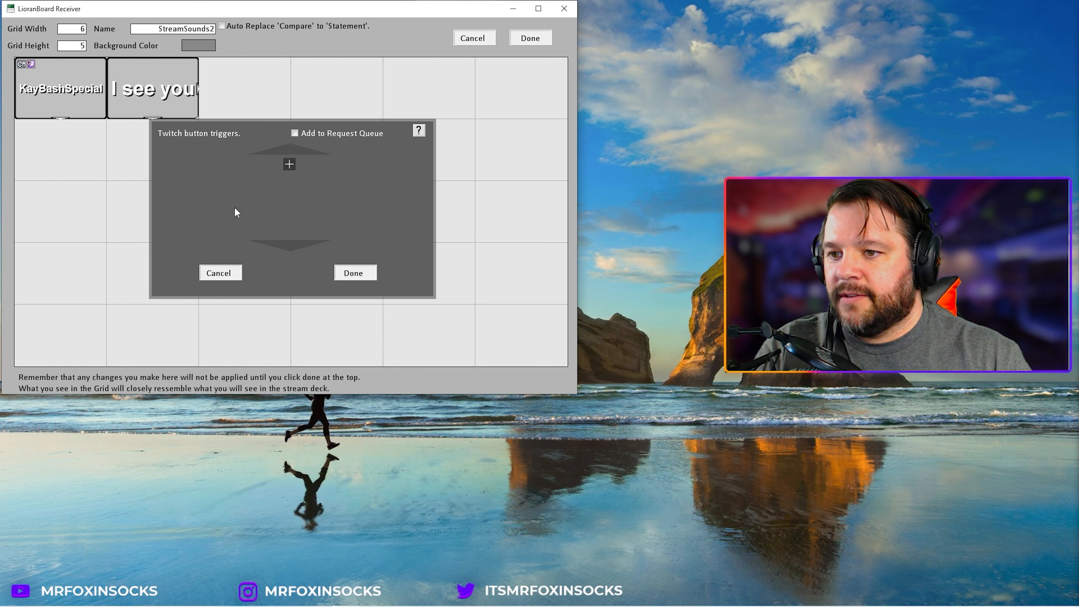
left_click(290, 164)
left_click(313, 171)
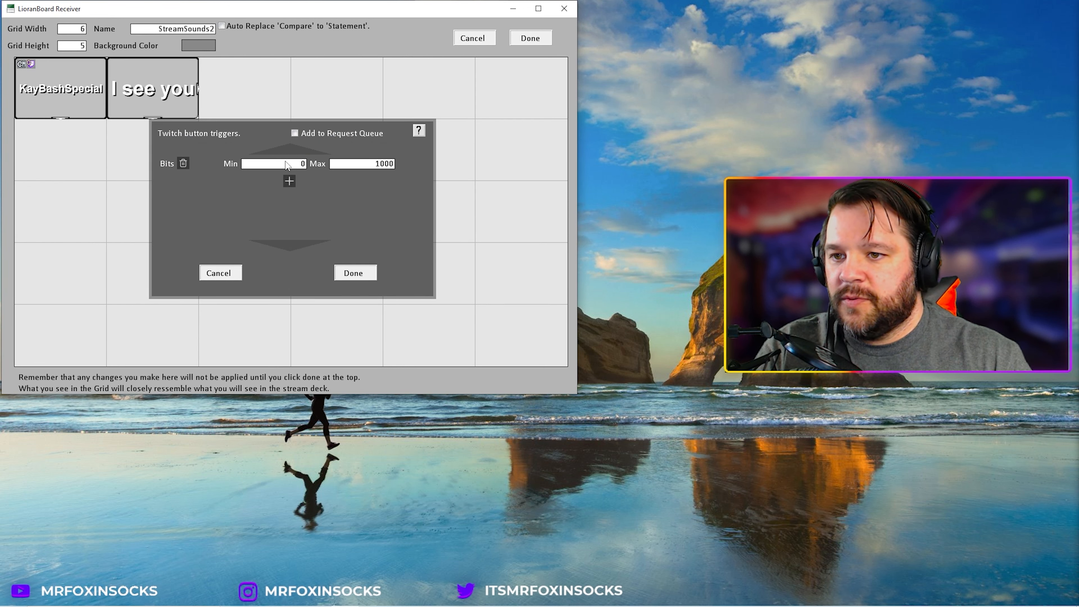
type("250")
key("Tab")
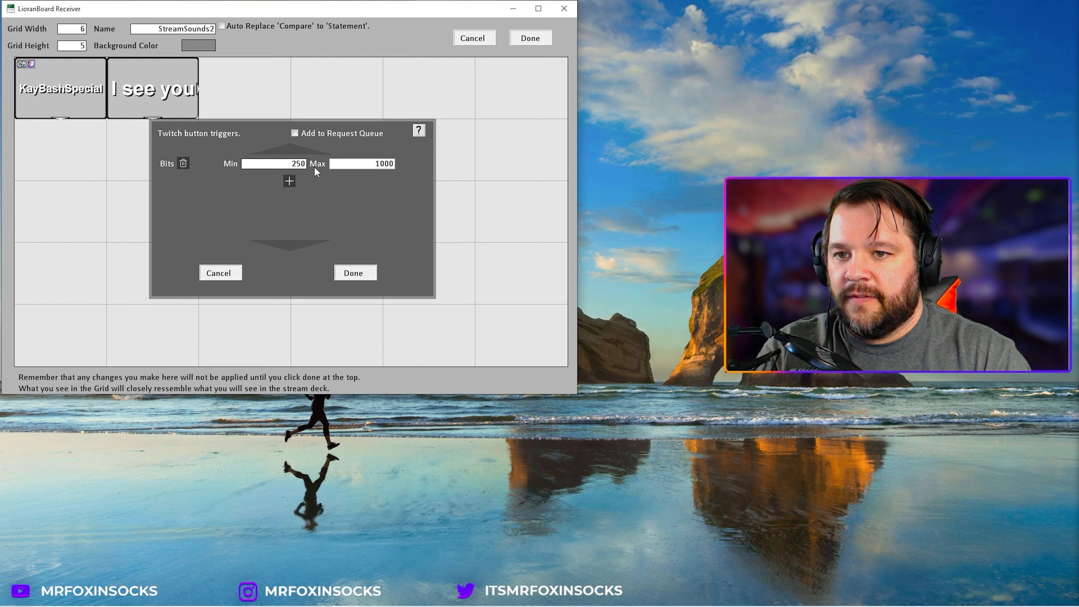
type("100")
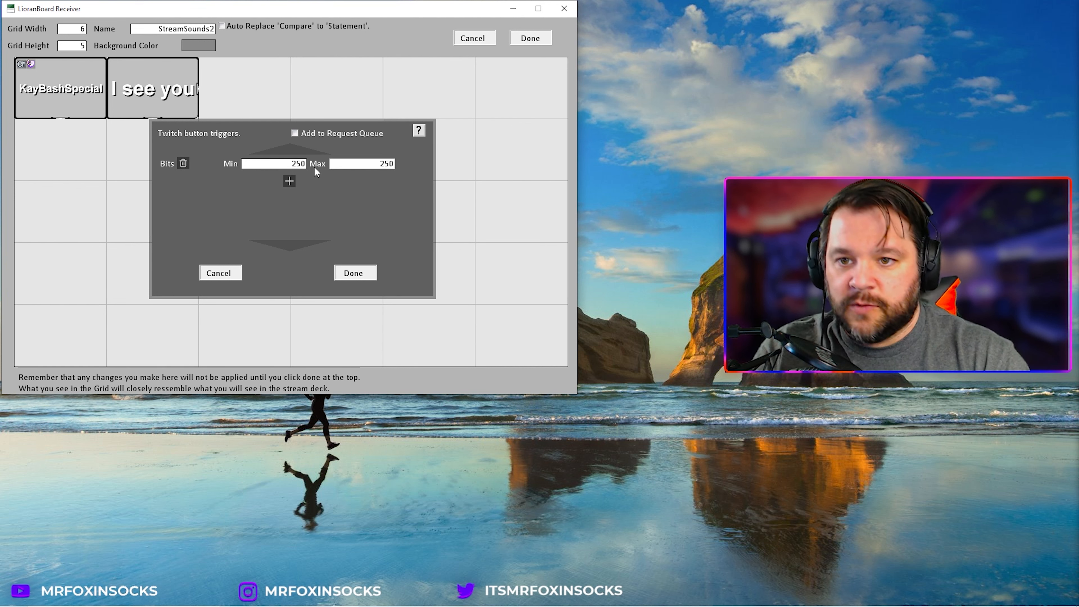
left_click(352, 273)
Step: Open the I see you button's command editor and add a Source Change Visibility command
right_click(170, 85)
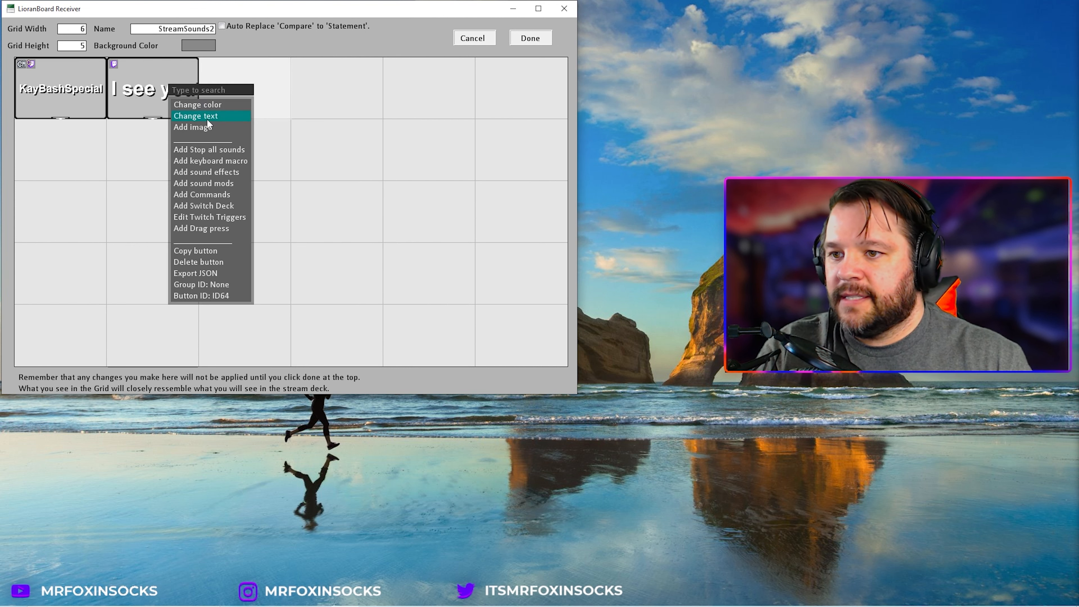
left_click(209, 199)
left_click(292, 99)
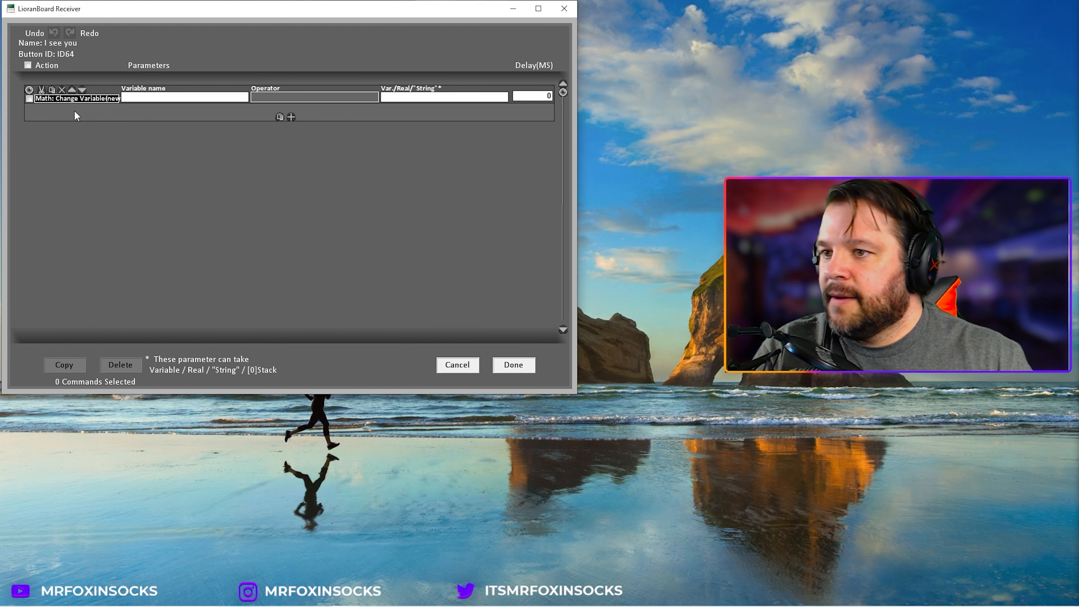
left_click(70, 99)
left_click(129, 310)
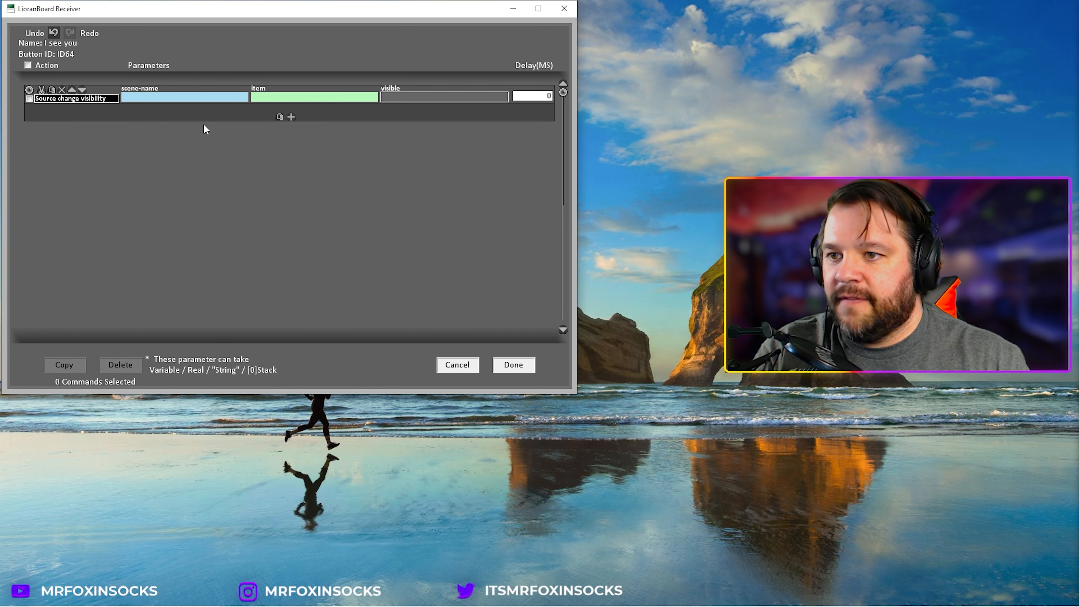
Step: Set the command to make Iseeyou2.mp3 in the StreamSounds scene visible (true)
left_click(202, 98)
scroll(244, 272, "down", 5)
scroll(237, 306, "down", 5)
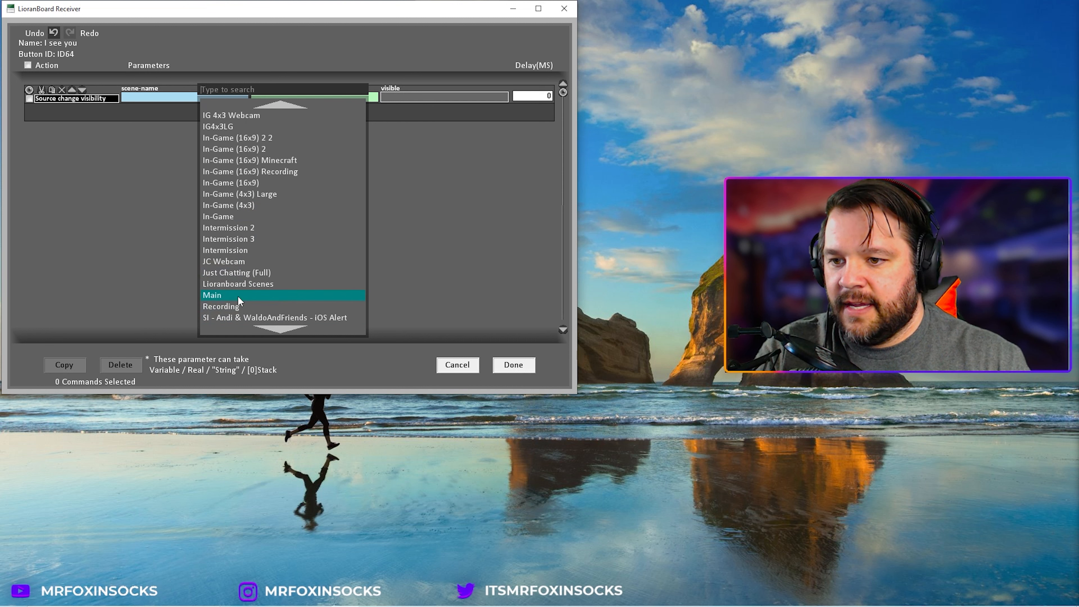
left_click(248, 284)
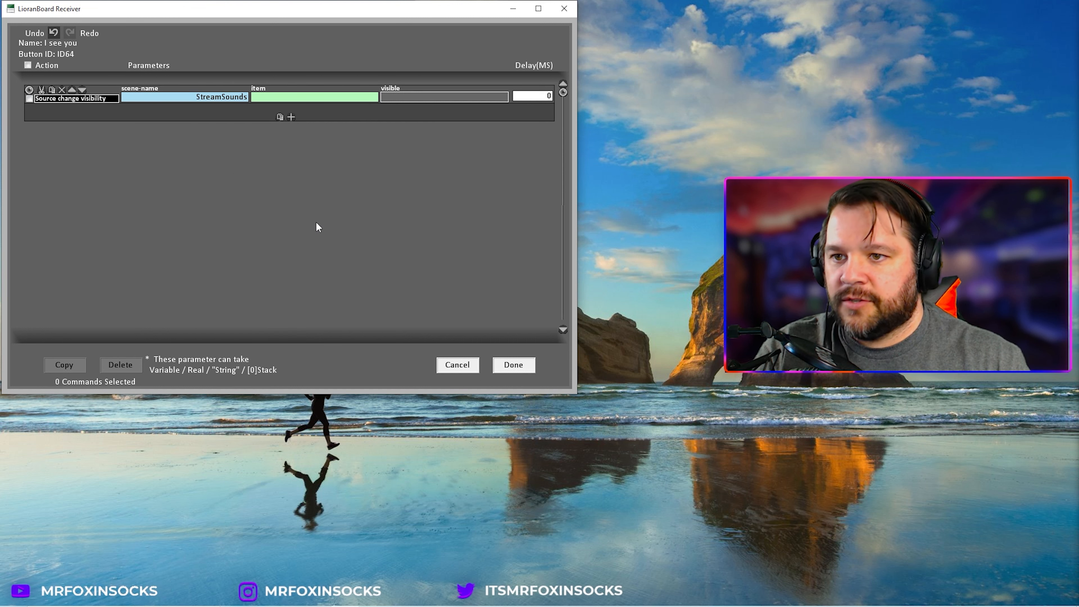
left_click(333, 98)
left_click(347, 132)
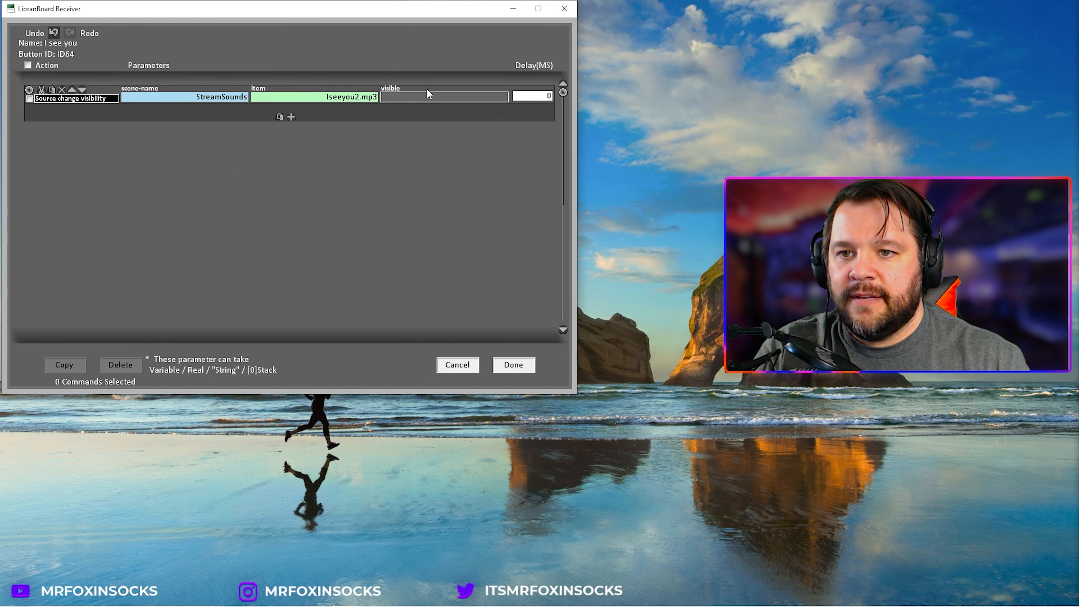
left_click(427, 97)
left_click(442, 107)
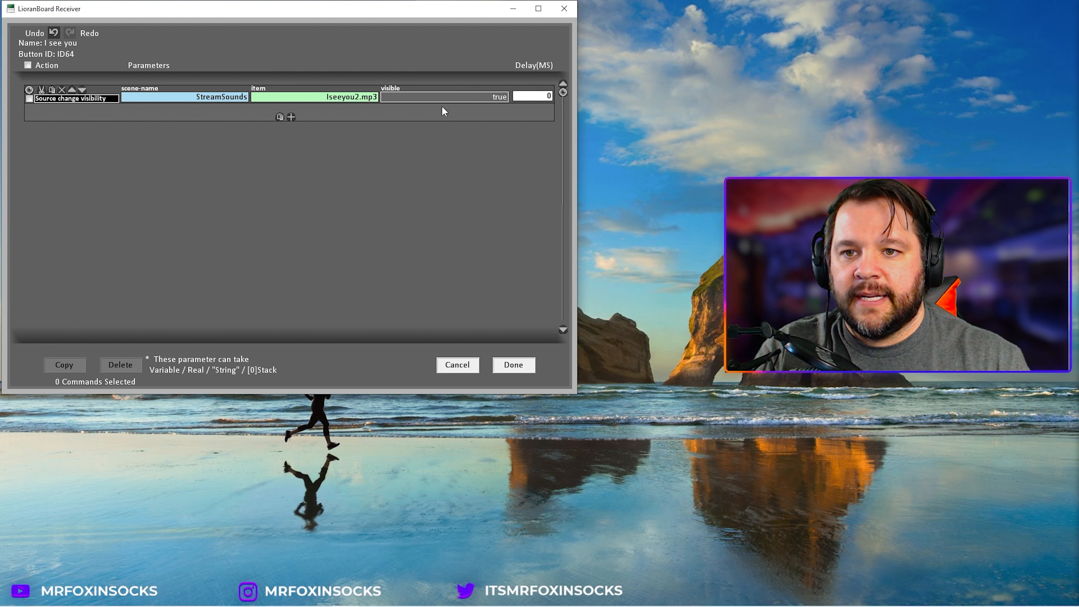
Step: Duplicate the visibility command and set the copy's visible value to false
left_click(29, 98)
left_click(40, 90)
left_click(280, 117)
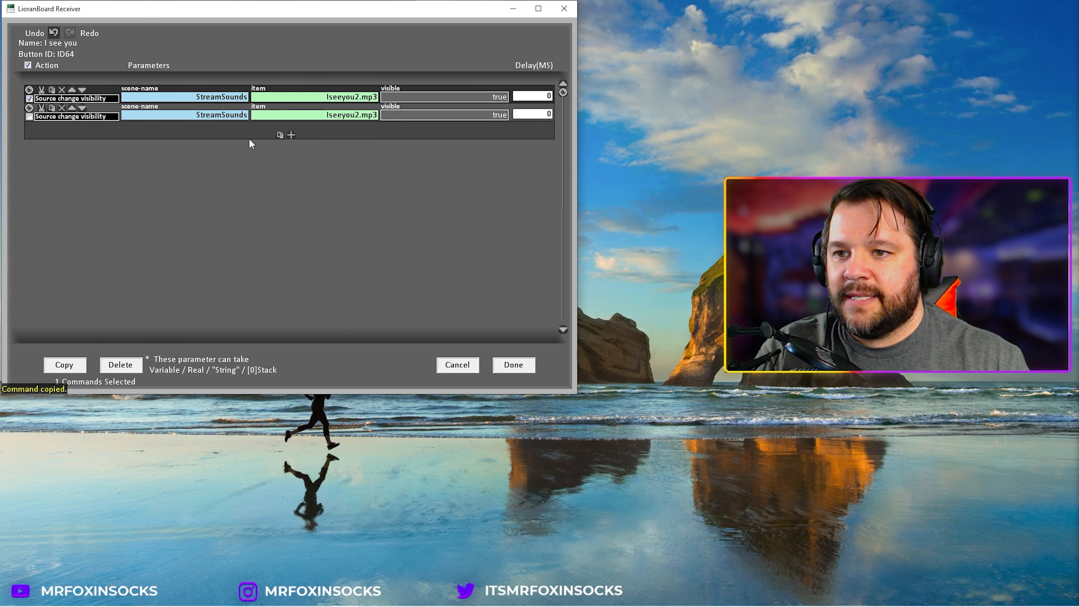
left_click(431, 120)
left_click(424, 132)
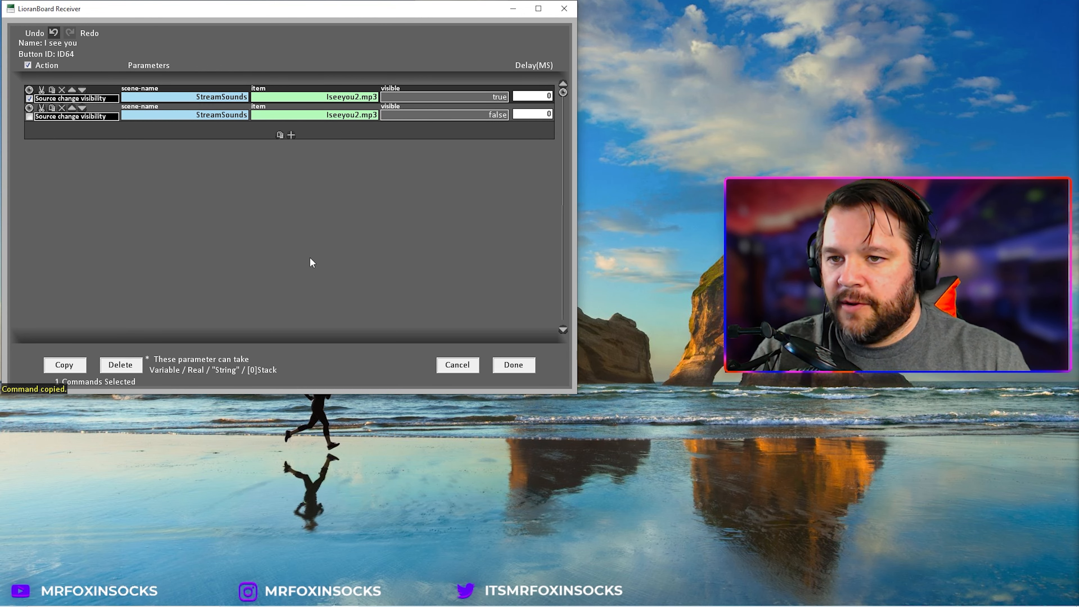
Step: Switch to File Explorer and add a Length column to the Stream Sounds folder to check the sound durations
mouse_move(228, 605)
left_click(262, 595)
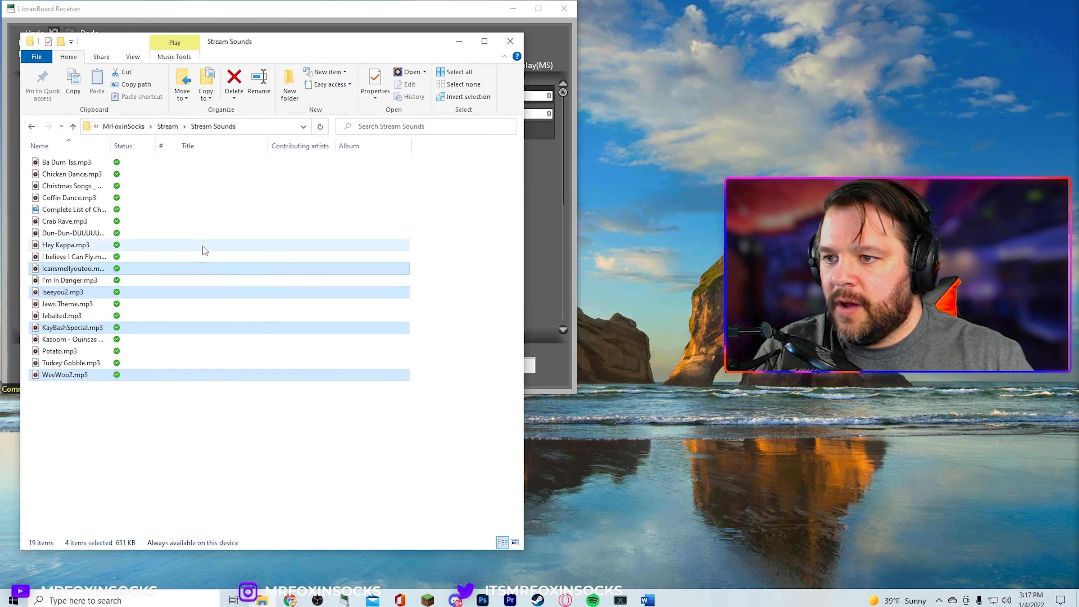
right_click(418, 146)
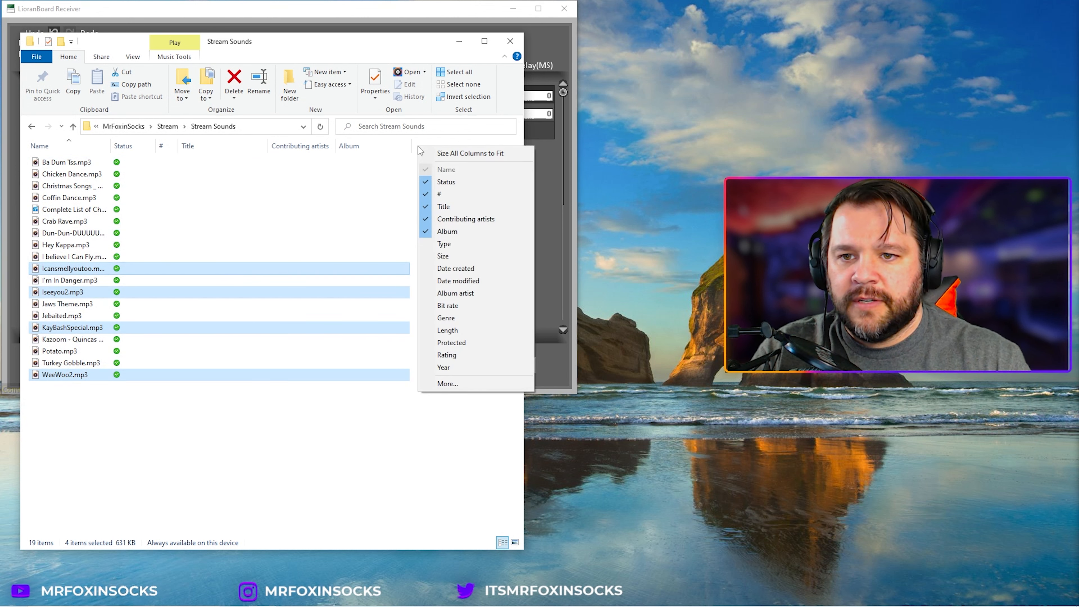
left_click(466, 331)
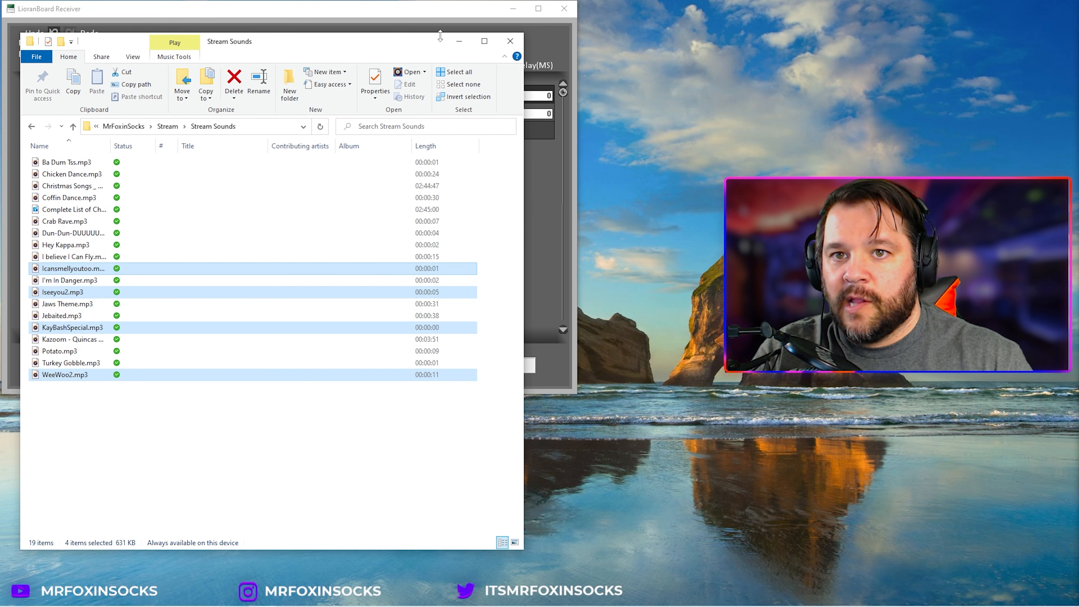
Step: Back in LioranBoard, set the second command's delay to 6000 ms and save the commands
left_click(440, 11)
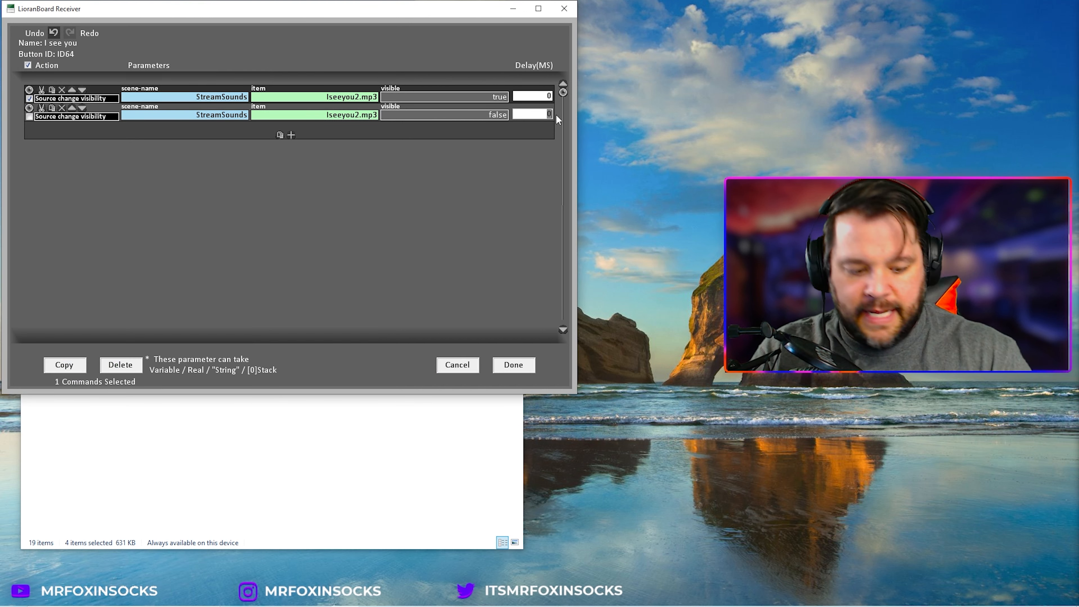
type("6000")
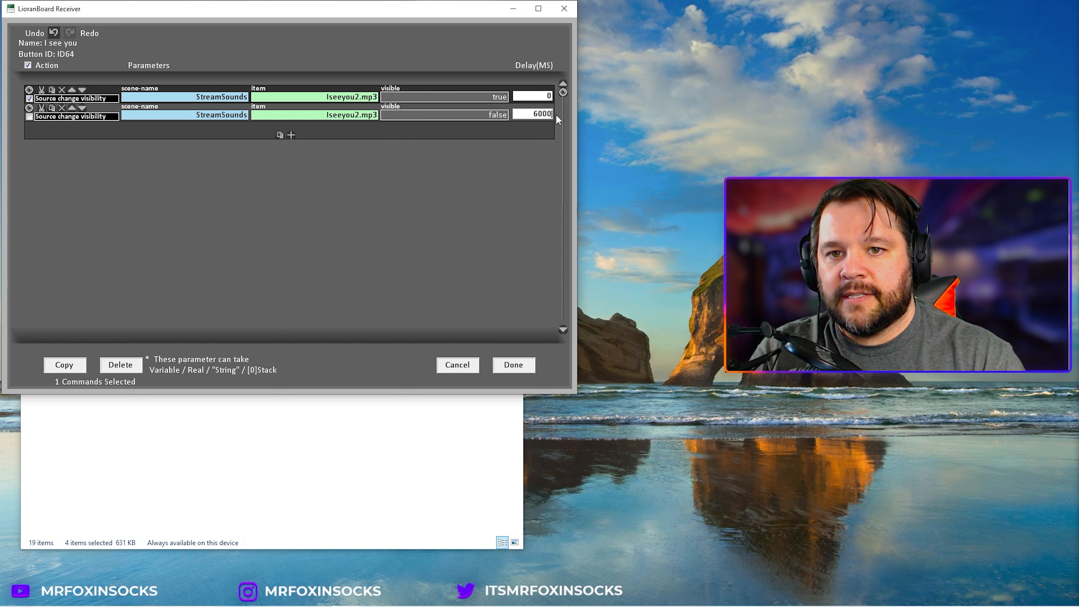
left_click(512, 369)
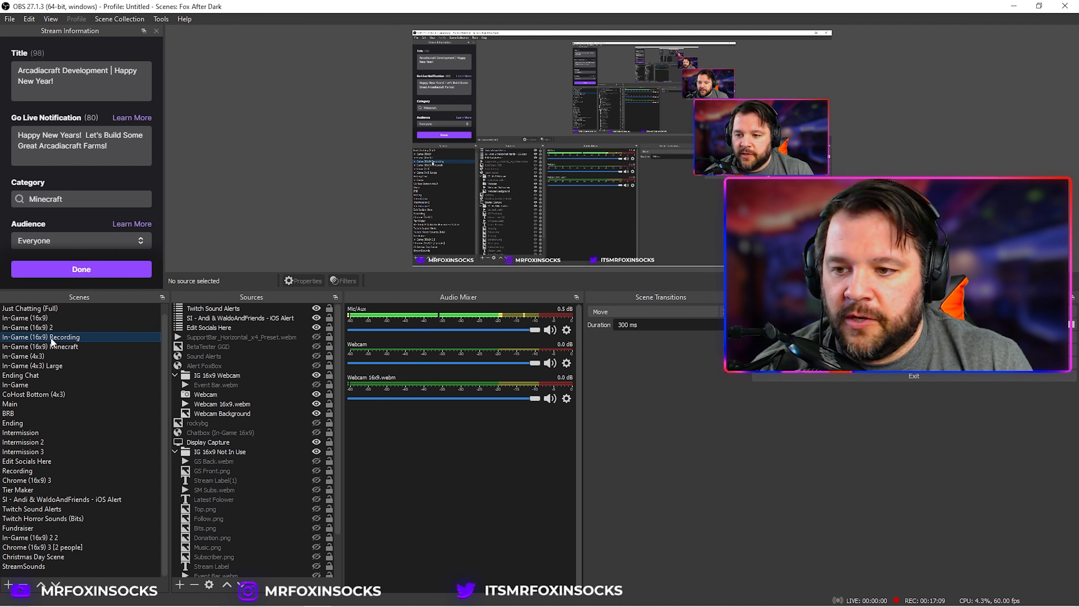
Step: Switch to OBS and add the existing StreamSounds scene as a visible source in the current scene
left_click(180, 585)
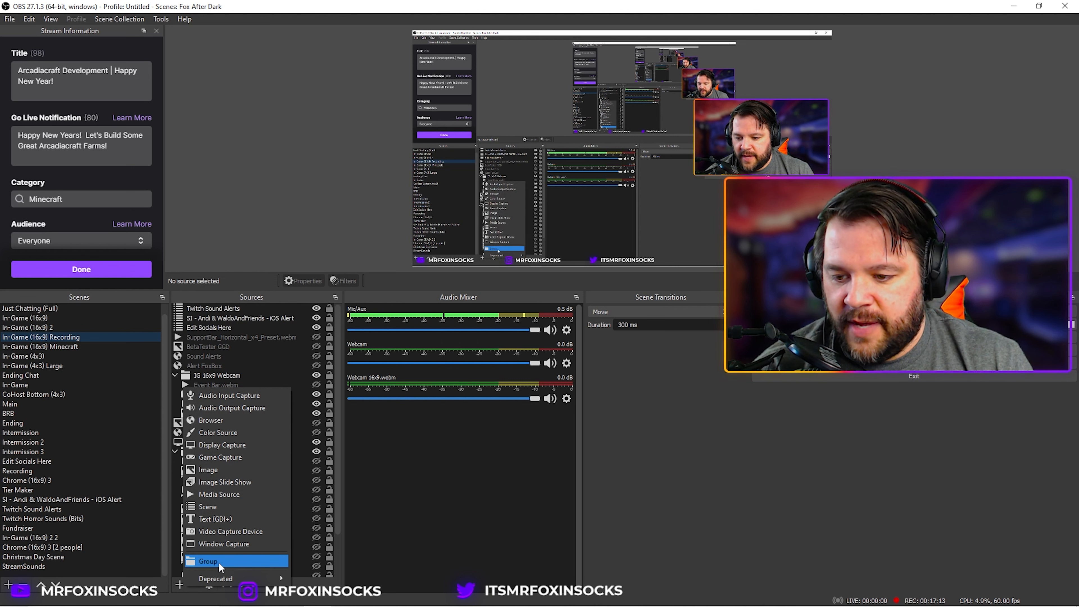
left_click(217, 508)
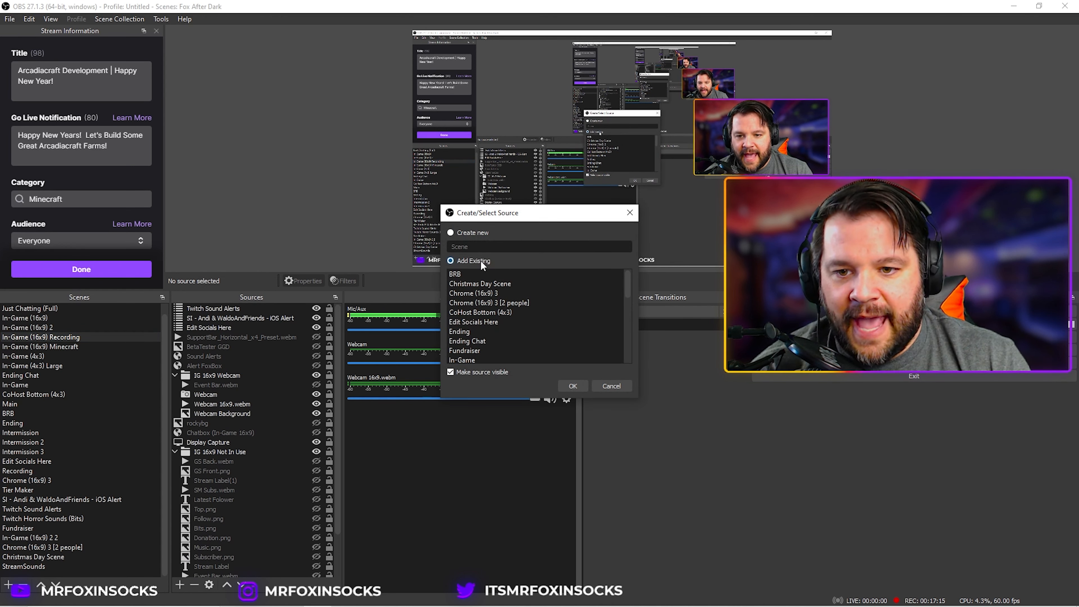
scroll(497, 327, "down", 7)
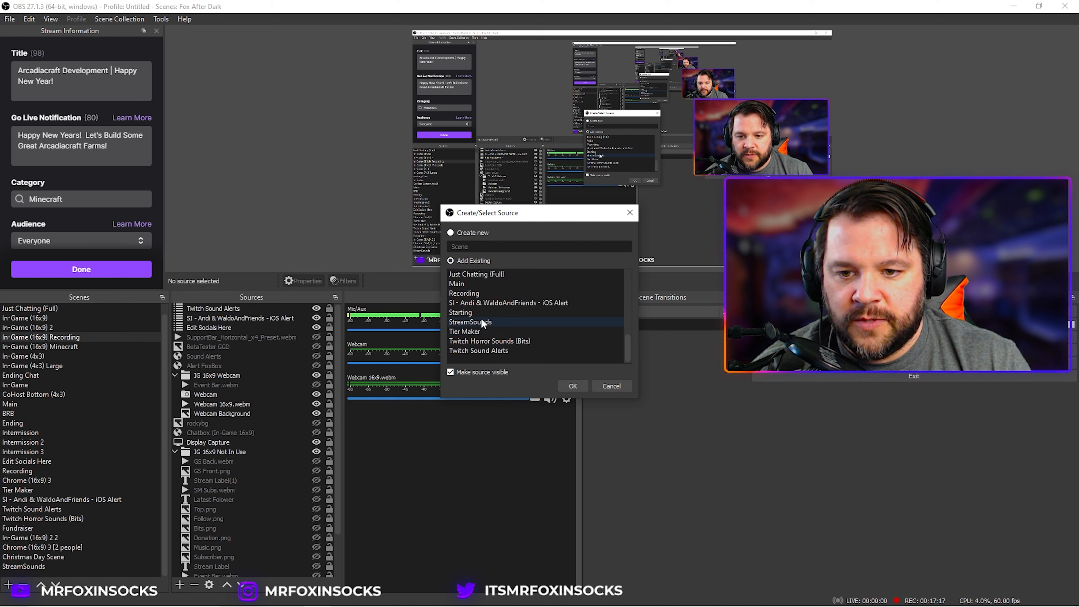
left_click(482, 323)
left_click(572, 386)
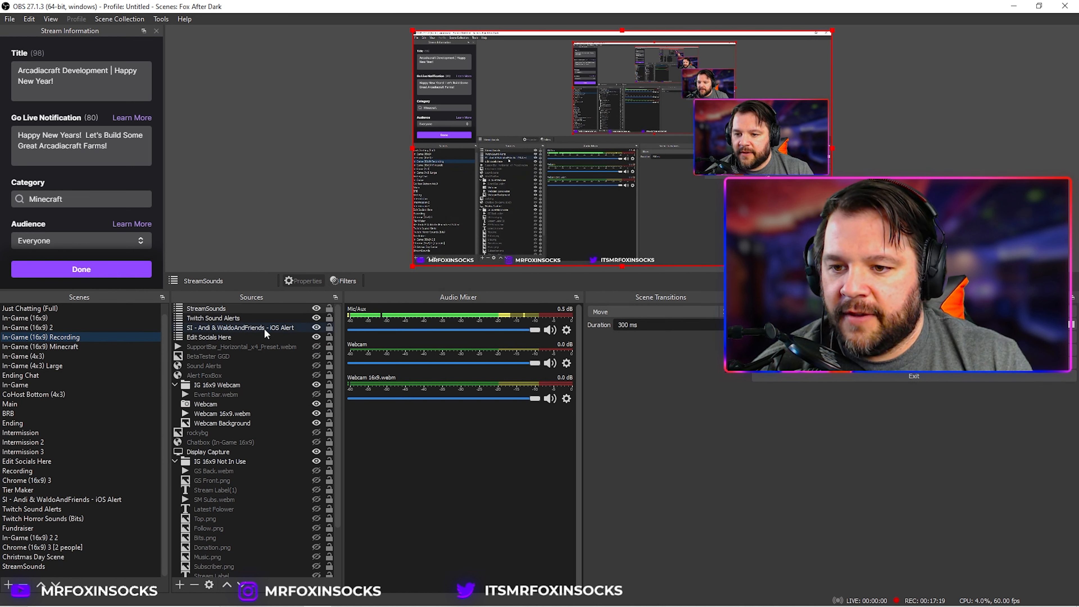